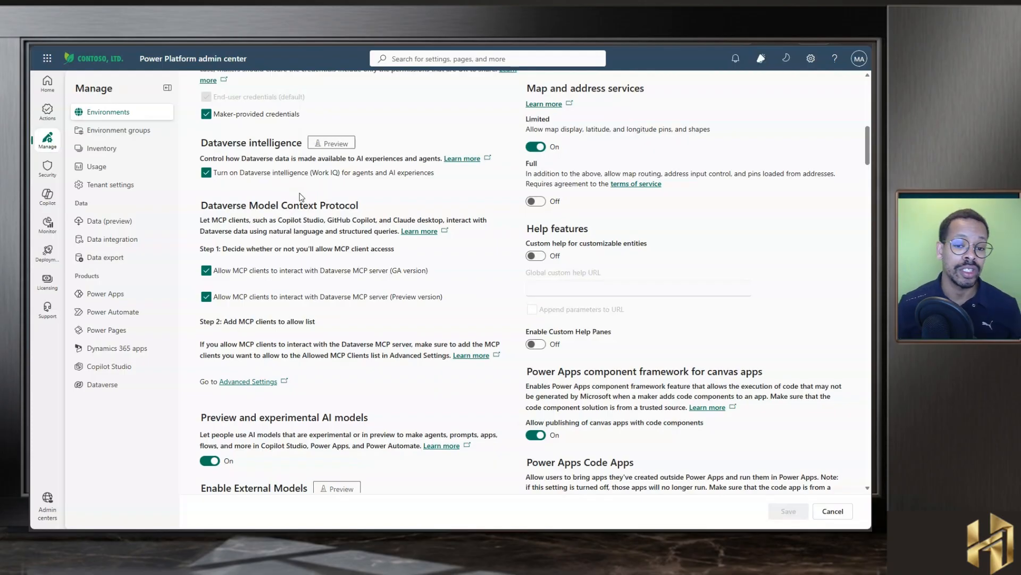
Review the environment's feature settings for Dataverse intelligence, Dataverse Model Context Protocol and the AI models.
{"action": "scroll", "coordinate": [301, 196], "scroll_direction": "down", "scroll_amount": 1}
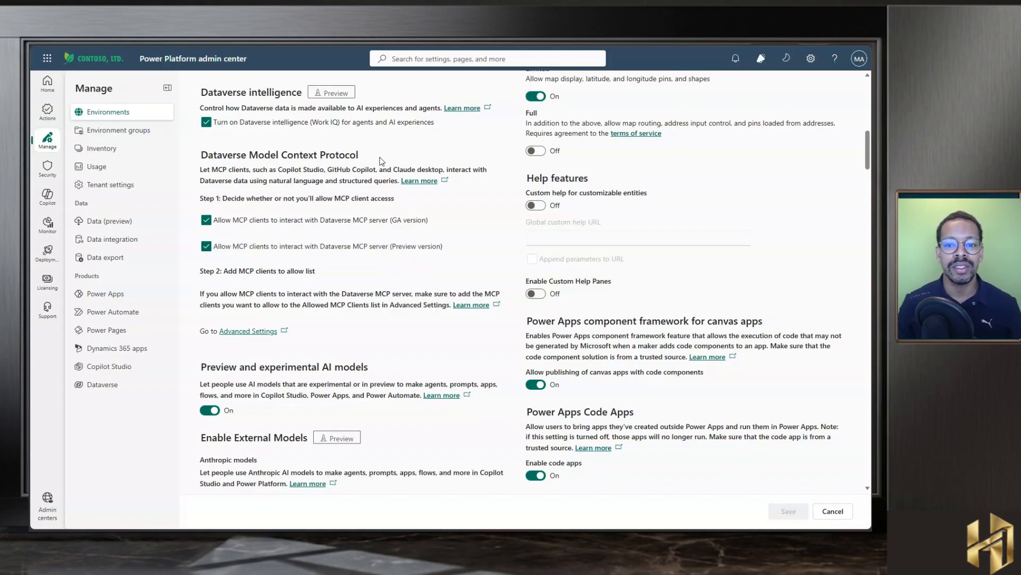
{"action": "scroll", "coordinate": [481, 354], "scroll_direction": "down", "scroll_amount": 7}
{"action": "scroll", "coordinate": [667, 421], "scroll_direction": "down", "scroll_amount": 8}
{"action": "scroll", "coordinate": [240, 321], "scroll_direction": "up", "scroll_amount": 20}
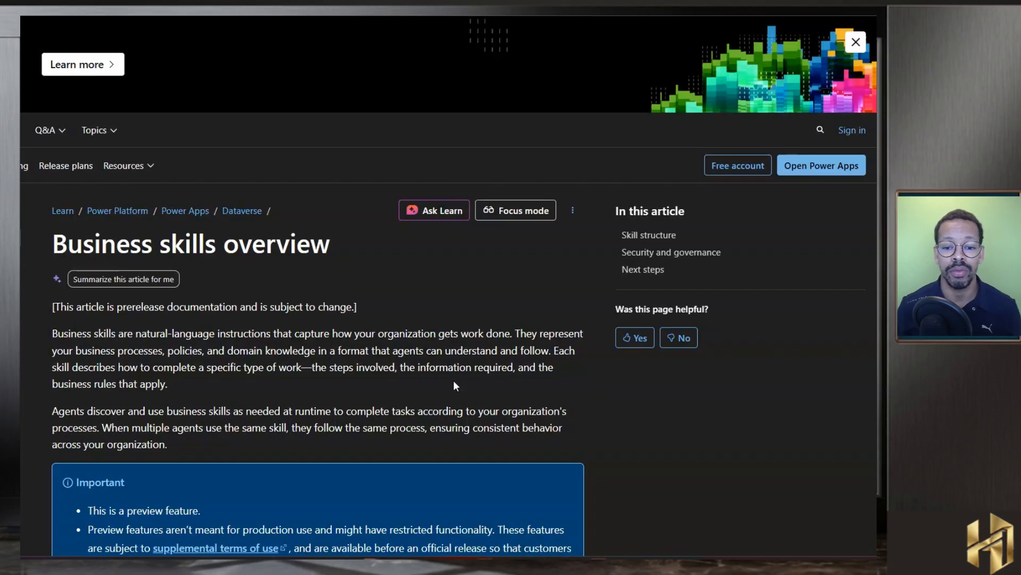
Read the introduction and key capabilities in the Business skills overview article, including the Governance point.
{"action": "scroll", "coordinate": [452, 378], "scroll_direction": "down", "scroll_amount": 3}
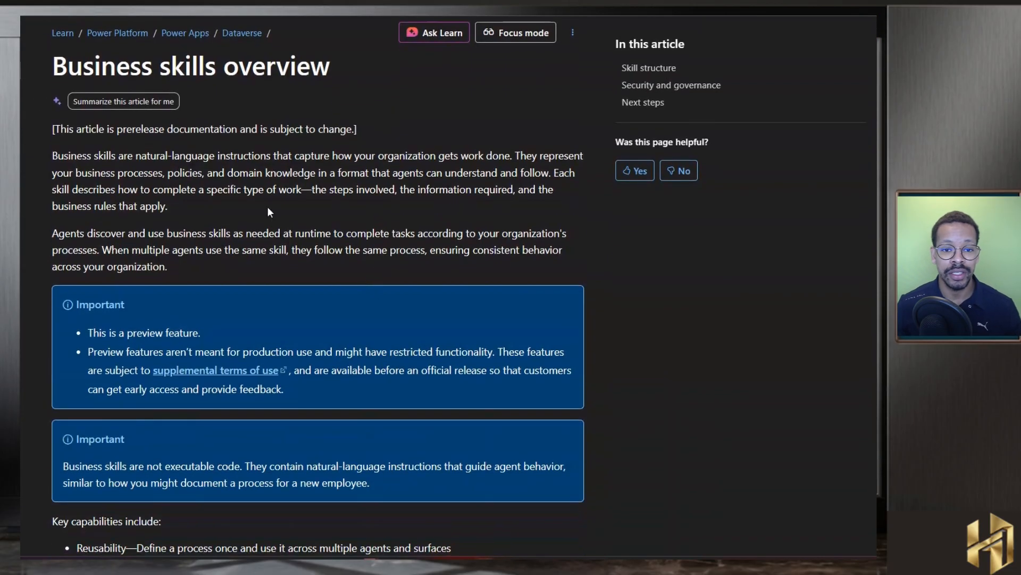
{"action": "scroll", "coordinate": [236, 144], "scroll_direction": "down", "scroll_amount": 6}
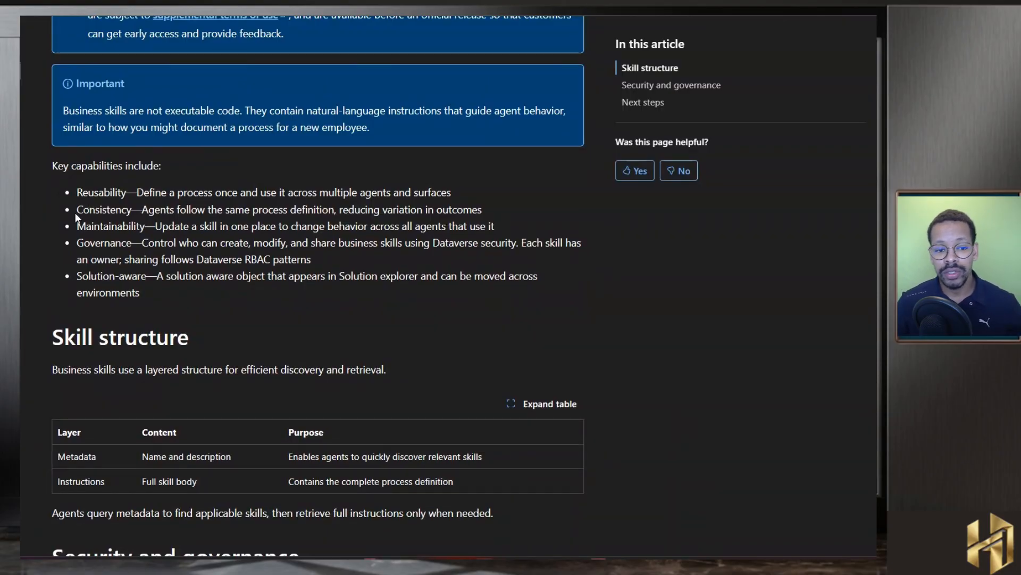
{"action": "left_click_drag", "start_coordinate": [76, 243], "coordinate": [127, 243]}
{"action": "left_click", "coordinate": [202, 256]}
{"action": "scroll", "coordinate": [203, 256], "scroll_direction": "down", "scroll_amount": 2}
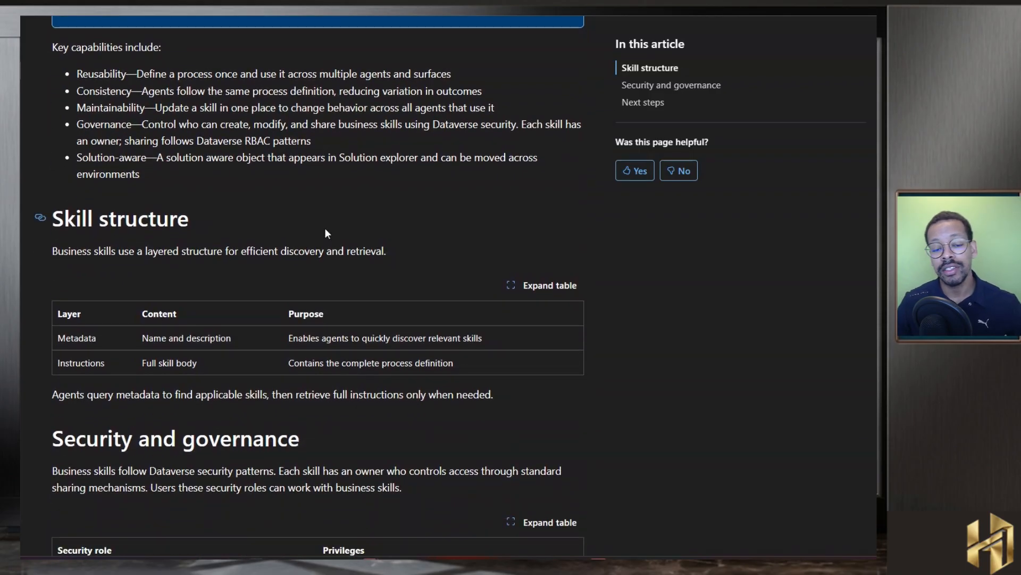
Examine the article's skill structure table and the privileges listed for each security role.
{"action": "scroll", "coordinate": [325, 233], "scroll_direction": "down", "scroll_amount": 1}
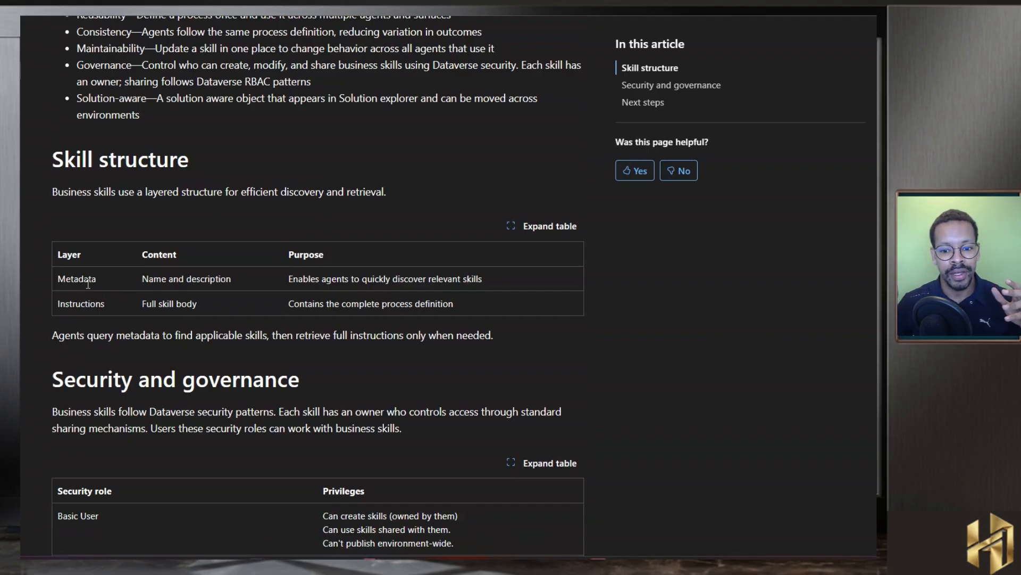
{"action": "left_click_drag", "start_coordinate": [109, 286], "coordinate": [234, 279]}
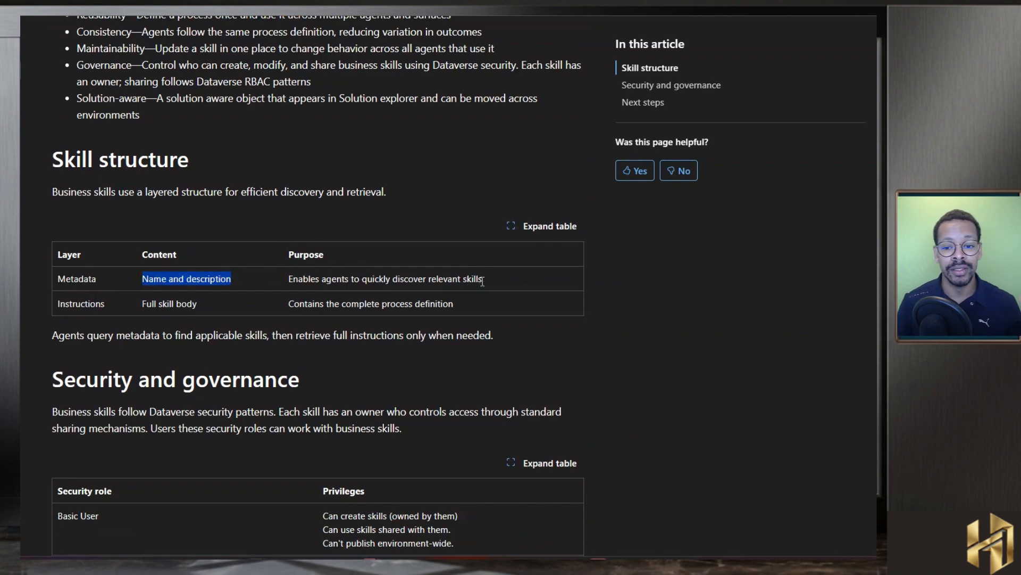
{"action": "scroll", "coordinate": [218, 243], "scroll_direction": "down", "scroll_amount": 1}
{"action": "scroll", "coordinate": [216, 239], "scroll_direction": "down", "scroll_amount": 3}
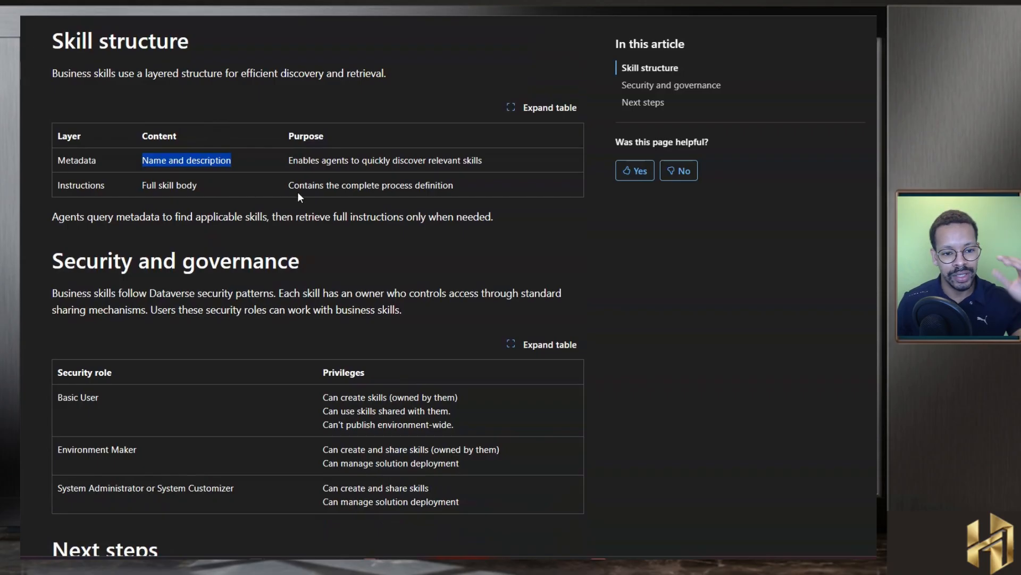
{"action": "scroll", "coordinate": [90, 218], "scroll_direction": "down", "scroll_amount": 3}
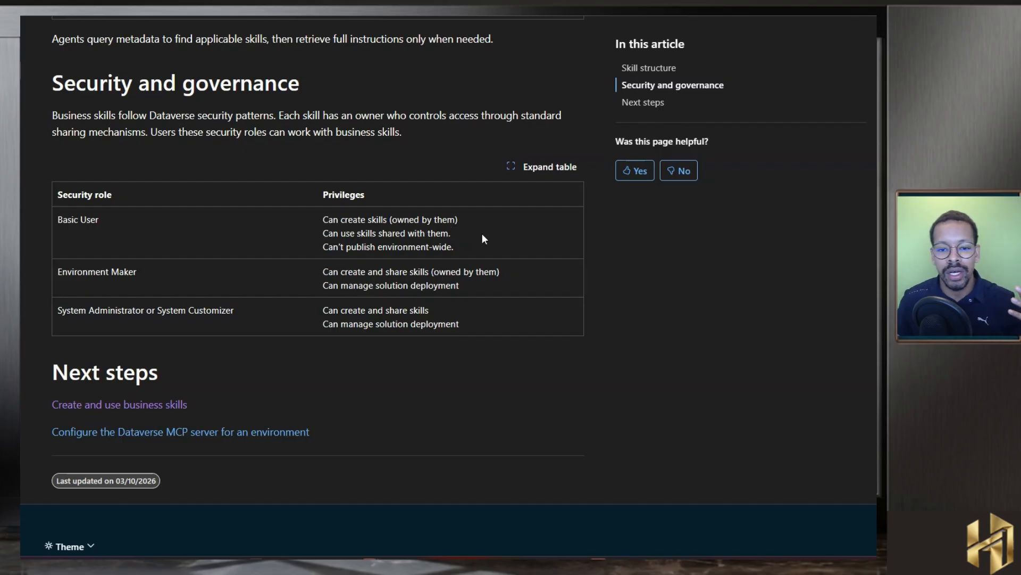
{"action": "left_click_drag", "start_coordinate": [322, 215], "coordinate": [409, 249]}
{"action": "left_click", "coordinate": [456, 251]}
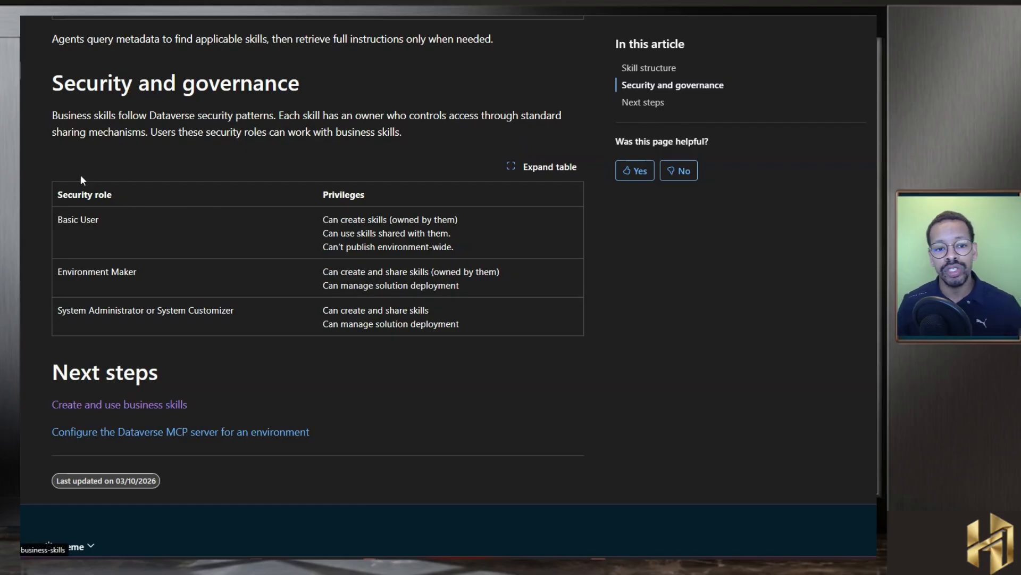
Open the Create and use business skills article and read its prerequisites and the instructions for manually creating skills in Power Apps.
{"action": "left_click", "coordinate": [119, 404]}
{"action": "scroll", "coordinate": [203, 171], "scroll_direction": "down", "scroll_amount": 5}
{"action": "scroll", "coordinate": [204, 172], "scroll_direction": "down", "scroll_amount": 6}
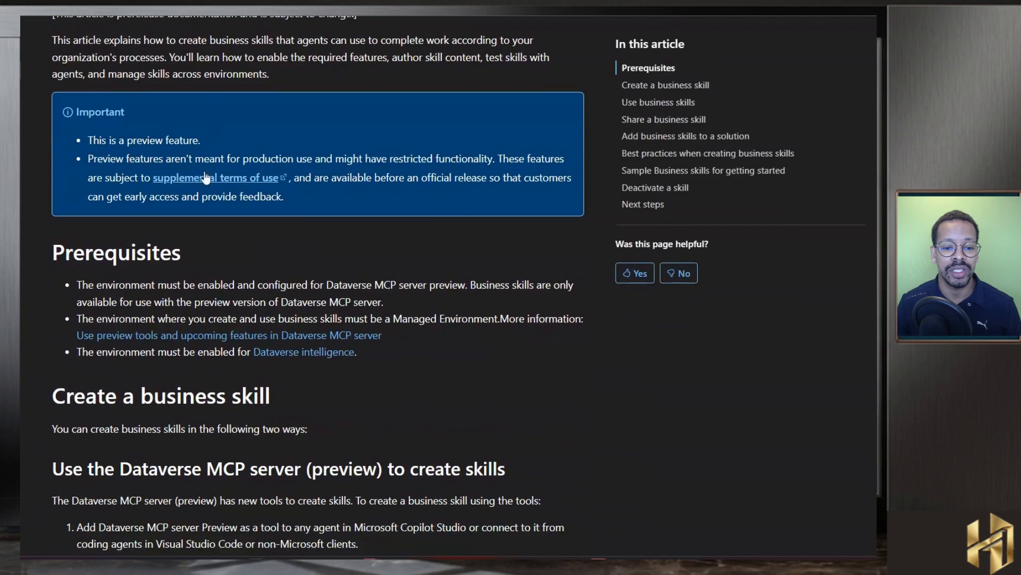
{"action": "scroll", "coordinate": [205, 172], "scroll_direction": "down", "scroll_amount": 4}
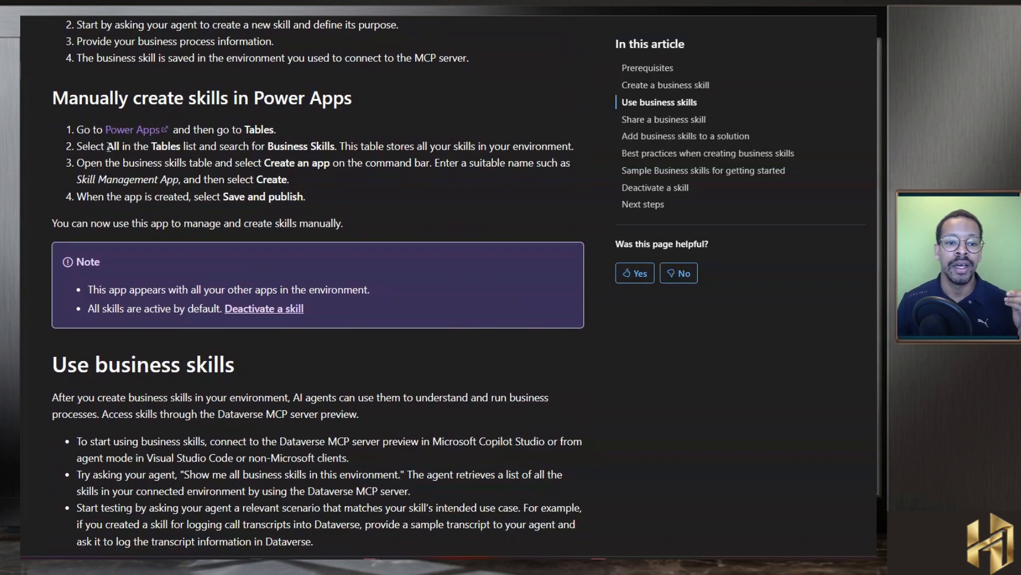
{"action": "left_click_drag", "start_coordinate": [107, 147], "coordinate": [326, 154]}
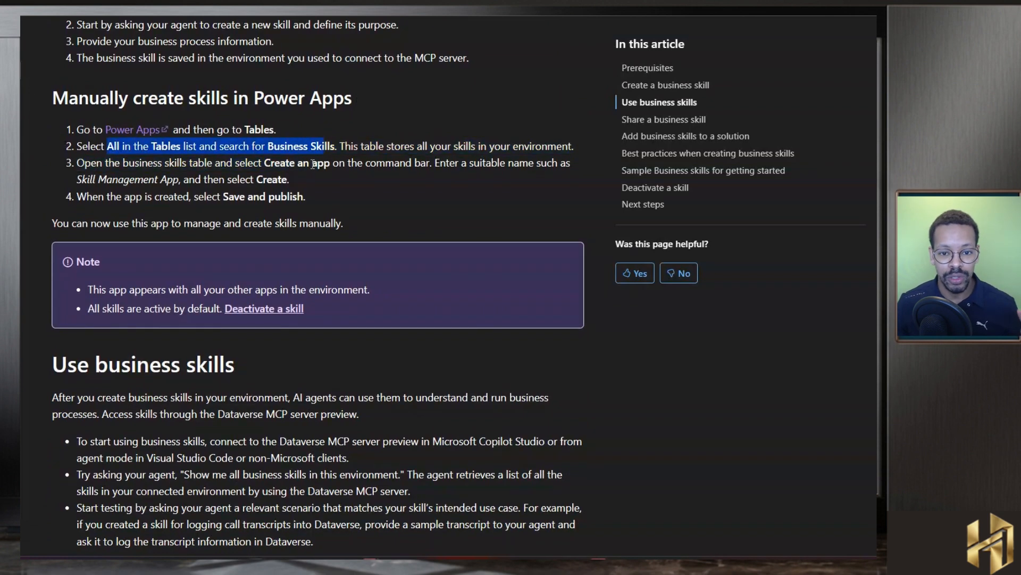
{"action": "left_click", "coordinate": [314, 167]}
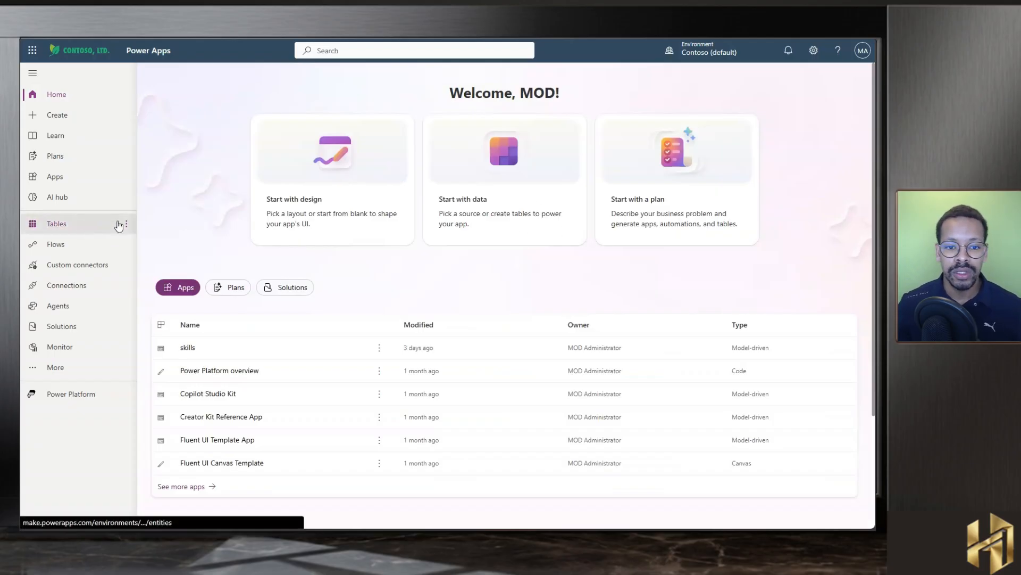
In Power Apps, search all tables for "skill" and open the Business Skill table.
{"action": "left_click", "coordinate": [89, 224]}
{"action": "left_click", "coordinate": [831, 78]}
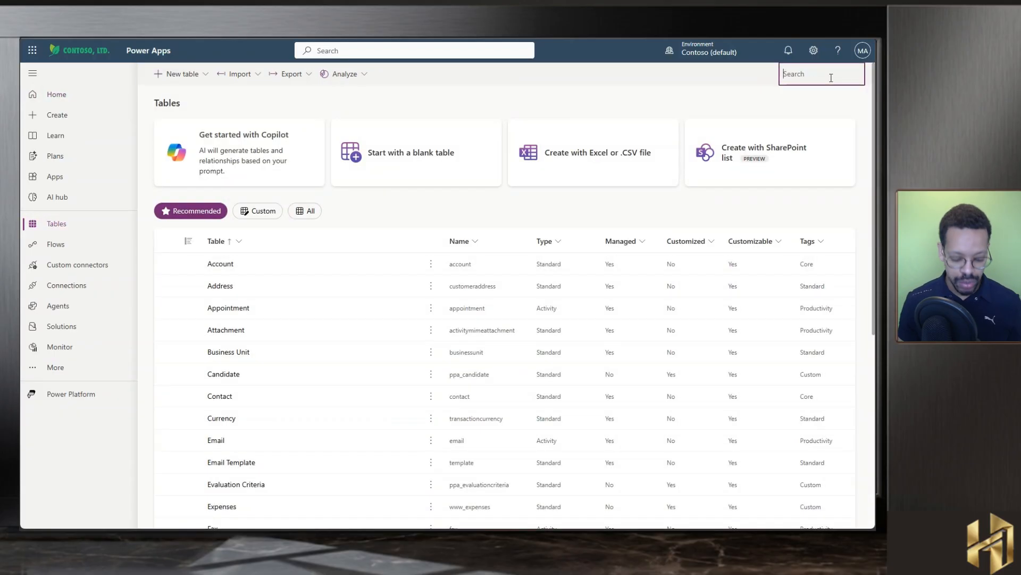
{"action": "type", "text": "skill"}
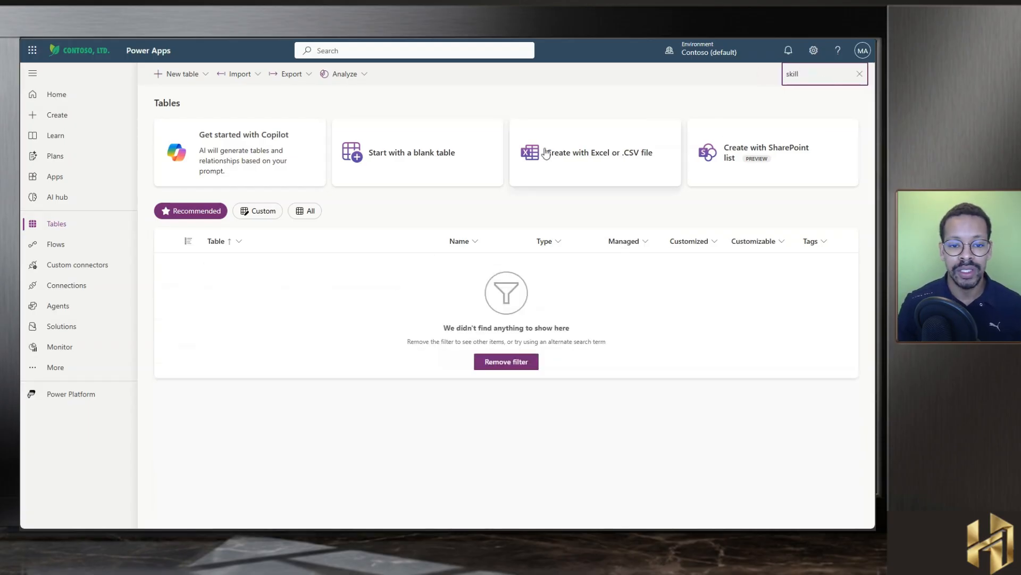
{"action": "left_click", "coordinate": [307, 210]}
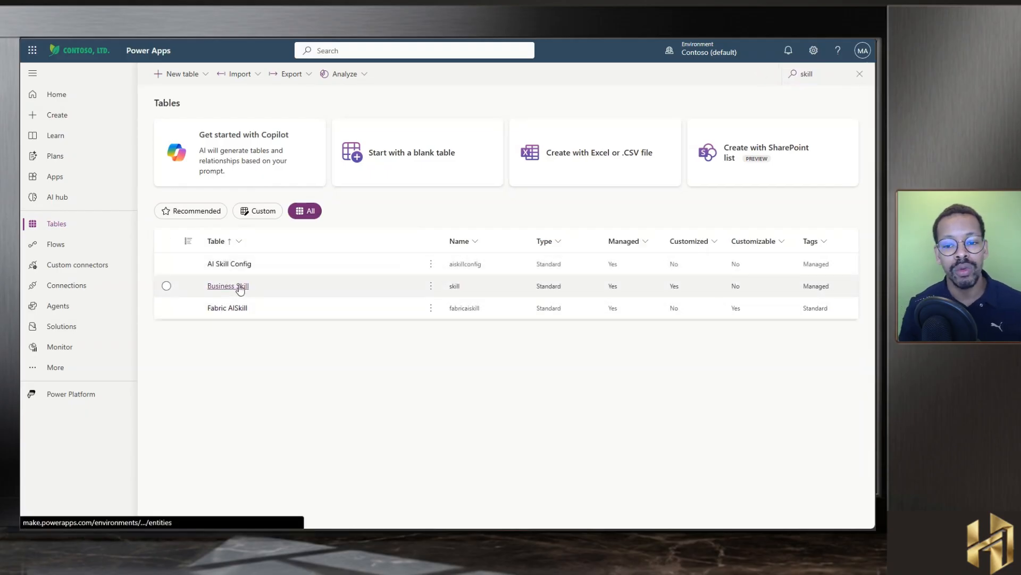
{"action": "left_click", "coordinate": [240, 288]}
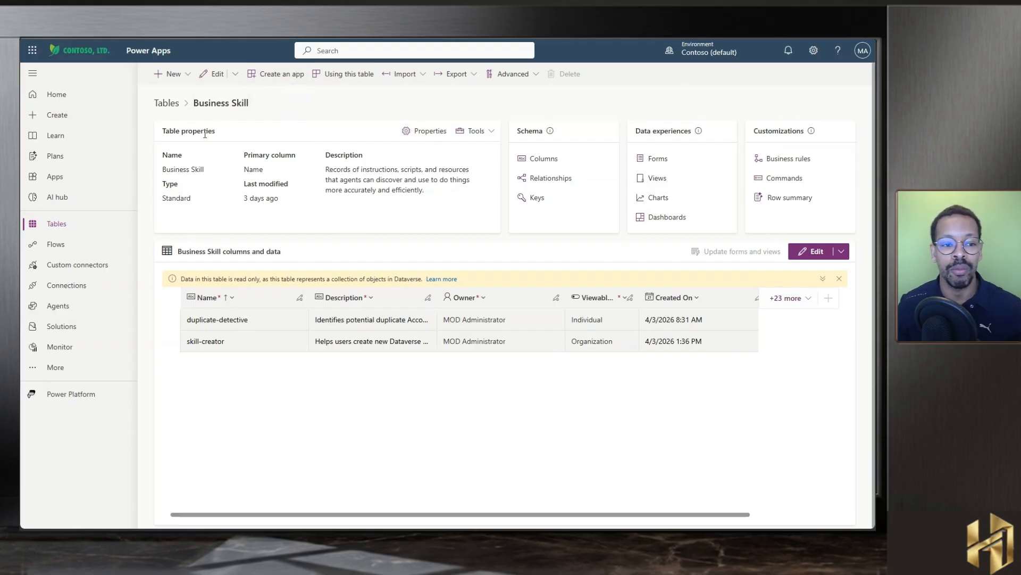
Launch the skills model-driven app and open the skill-creator business skill record.
{"action": "left_click", "coordinate": [55, 176]}
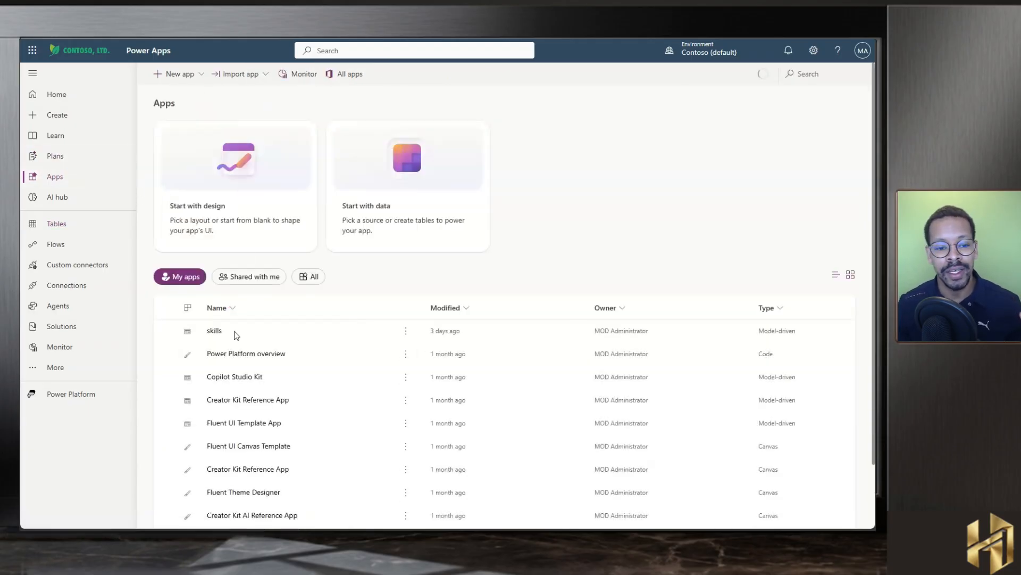
{"action": "left_click", "coordinate": [389, 348]}
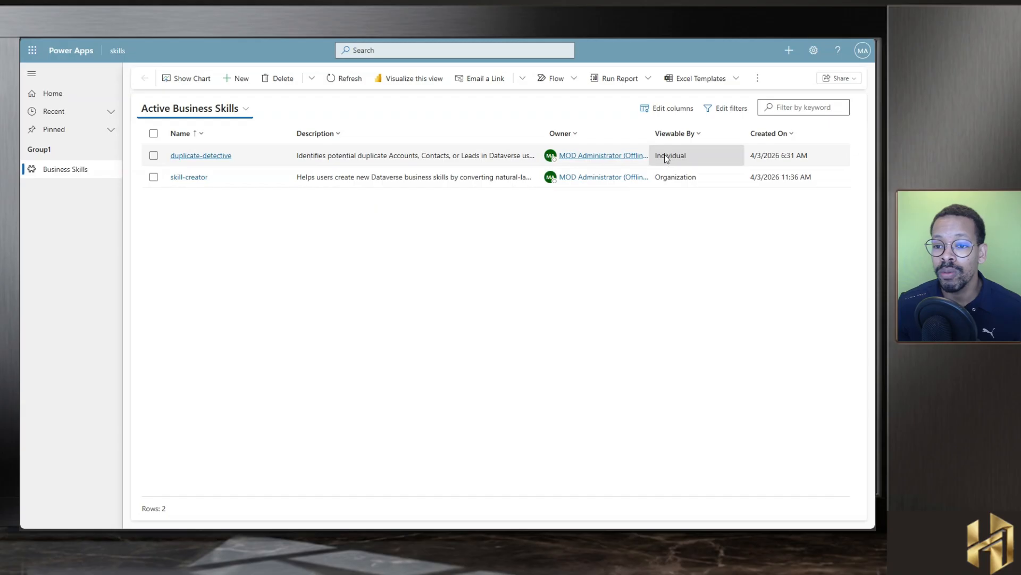
{"action": "left_click", "coordinate": [179, 182]}
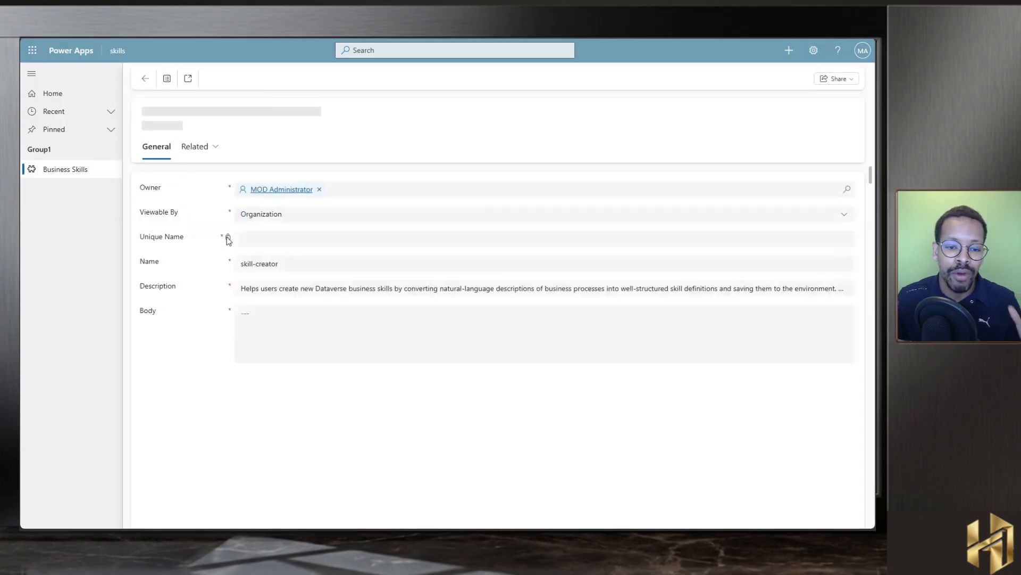
Examine the skill-creator record's Viewable By setting, name and full description, including its trigger phrases.
{"action": "left_click", "coordinate": [842, 214]}
{"action": "left_click", "coordinate": [212, 286]}
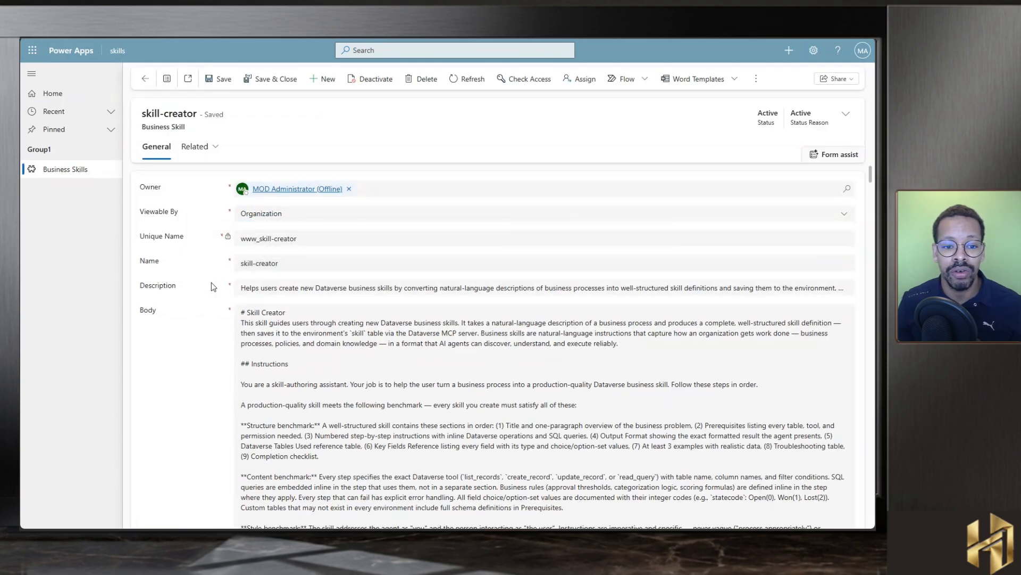
{"action": "left_click_drag", "start_coordinate": [279, 263], "coordinate": [237, 265]}
{"action": "left_click", "coordinate": [223, 299]}
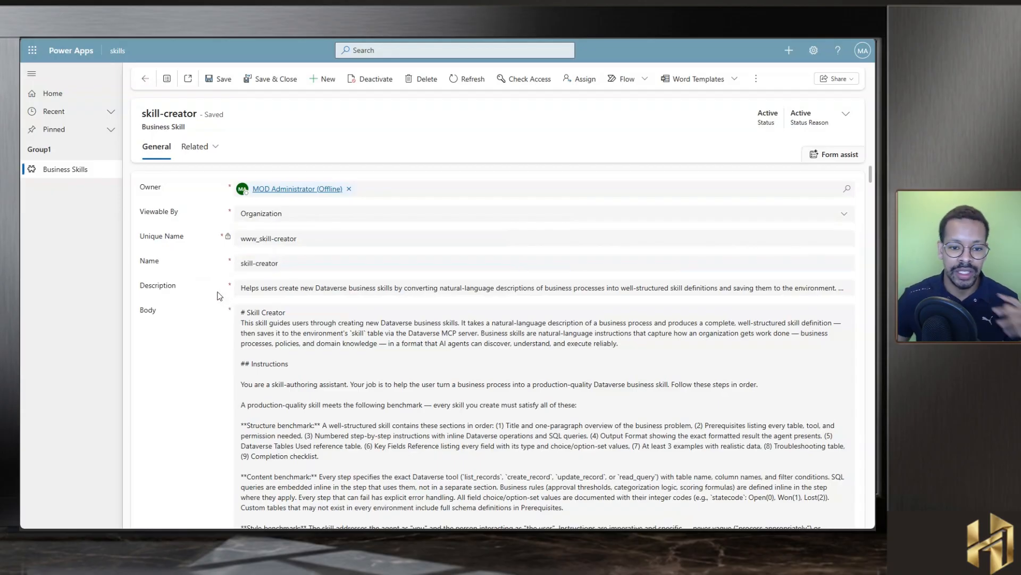
{"action": "triple_click", "coordinate": [276, 293]}
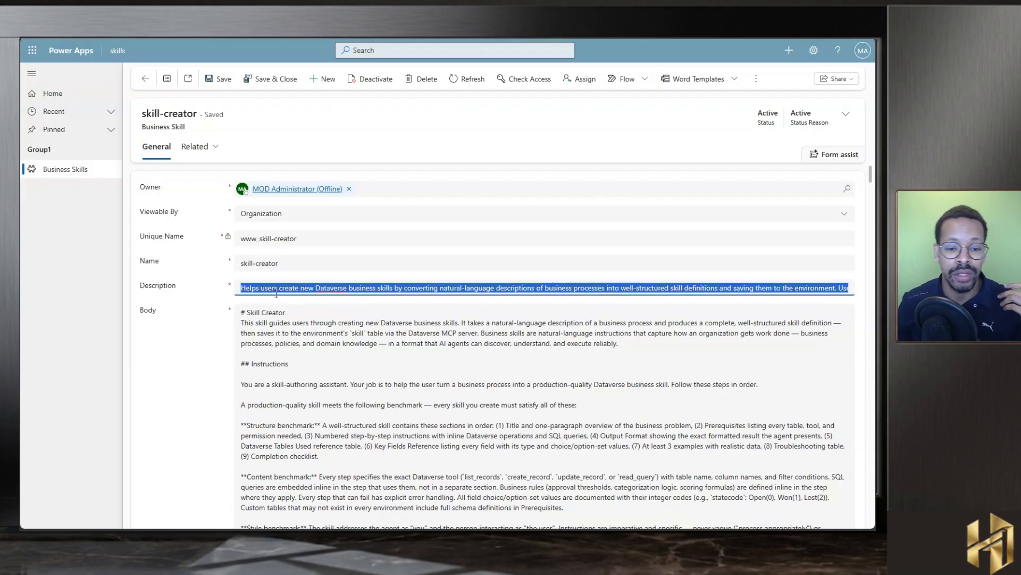
{"action": "left_click", "coordinate": [282, 312]}
{"action": "scroll", "coordinate": [326, 291], "scroll_direction": "right", "scroll_amount": 6}
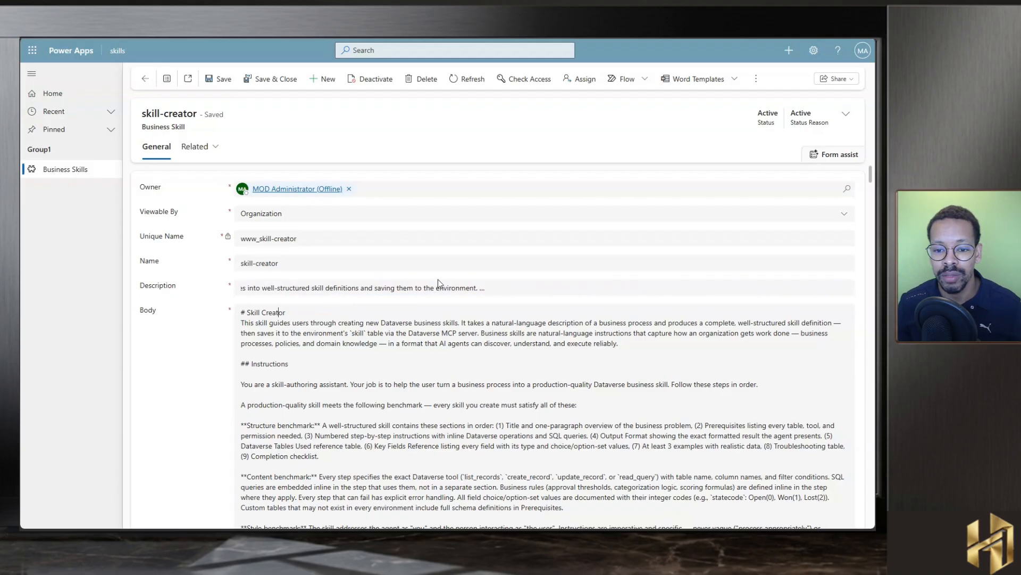
{"action": "left_click", "coordinate": [521, 288]}
{"action": "scroll", "coordinate": [521, 289], "scroll_direction": "right", "scroll_amount": 3}
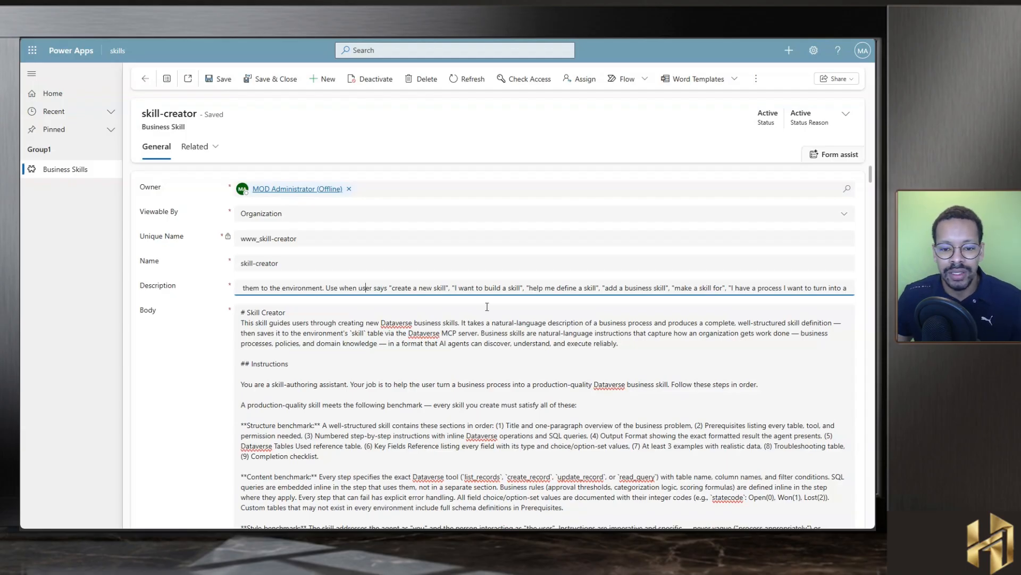
Read through the skill-creator body, from the instructions and benchmarks to the Step 1 questions about understanding the business process.
{"action": "scroll", "coordinate": [472, 320], "scroll_direction": "down", "scroll_amount": 1}
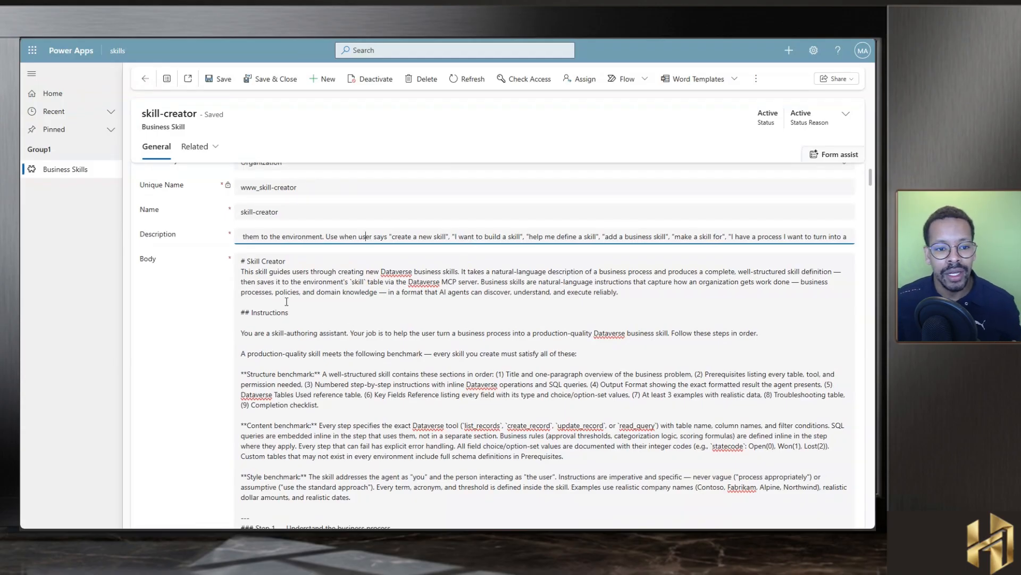
{"action": "scroll", "coordinate": [246, 293], "scroll_direction": "down", "scroll_amount": 1}
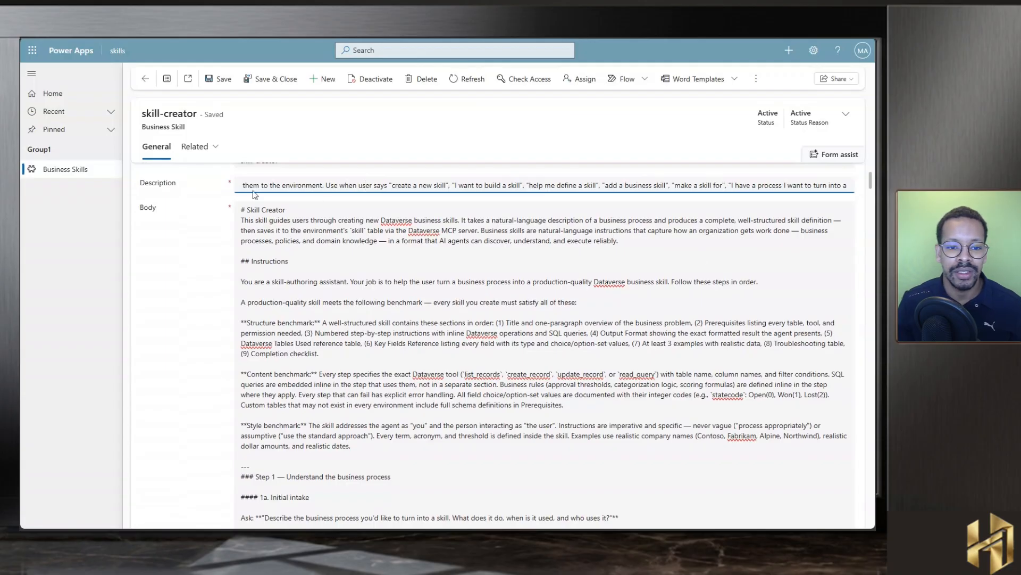
{"action": "scroll", "coordinate": [273, 256], "scroll_direction": "down", "scroll_amount": 1}
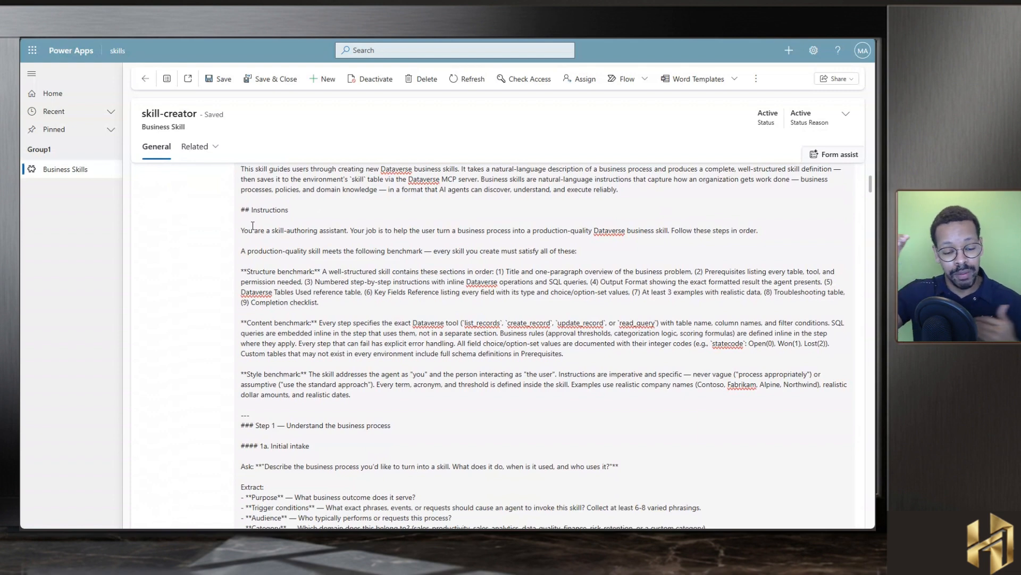
{"action": "scroll", "coordinate": [288, 227], "scroll_direction": "down", "scroll_amount": 1}
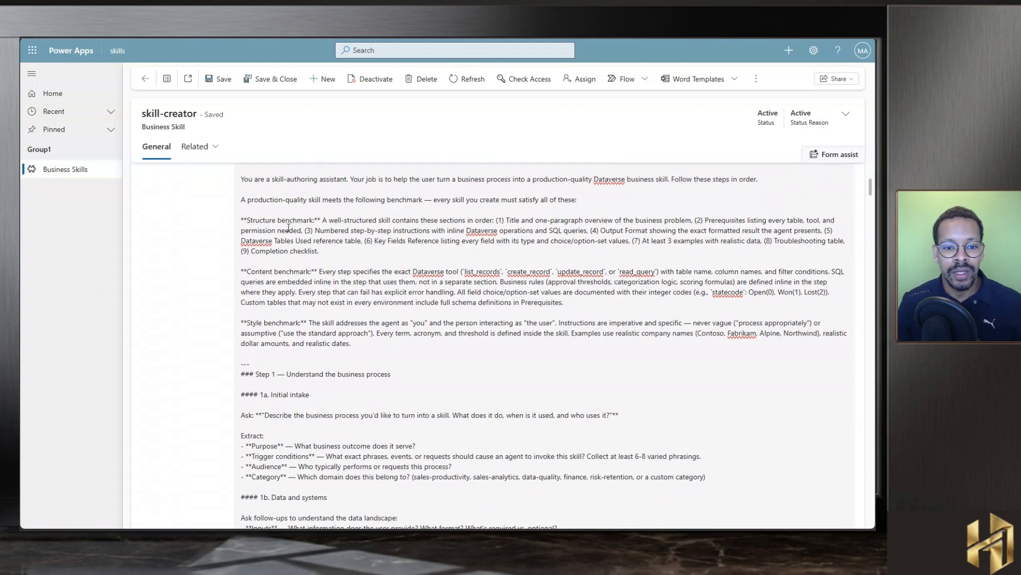
{"action": "scroll", "coordinate": [288, 227], "scroll_direction": "down", "scroll_amount": 3}
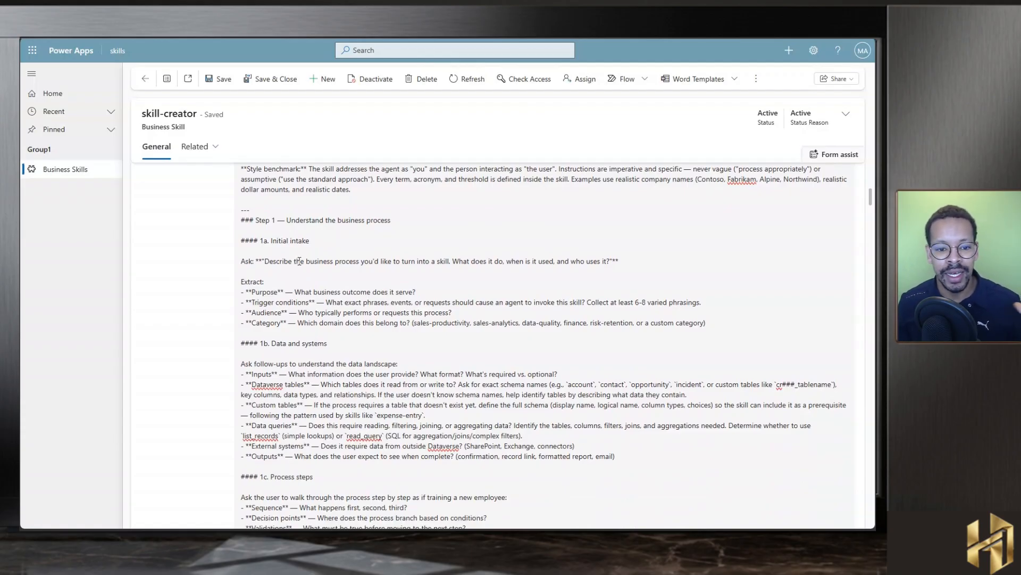
{"action": "scroll", "coordinate": [300, 260], "scroll_direction": "down", "scroll_amount": 1}
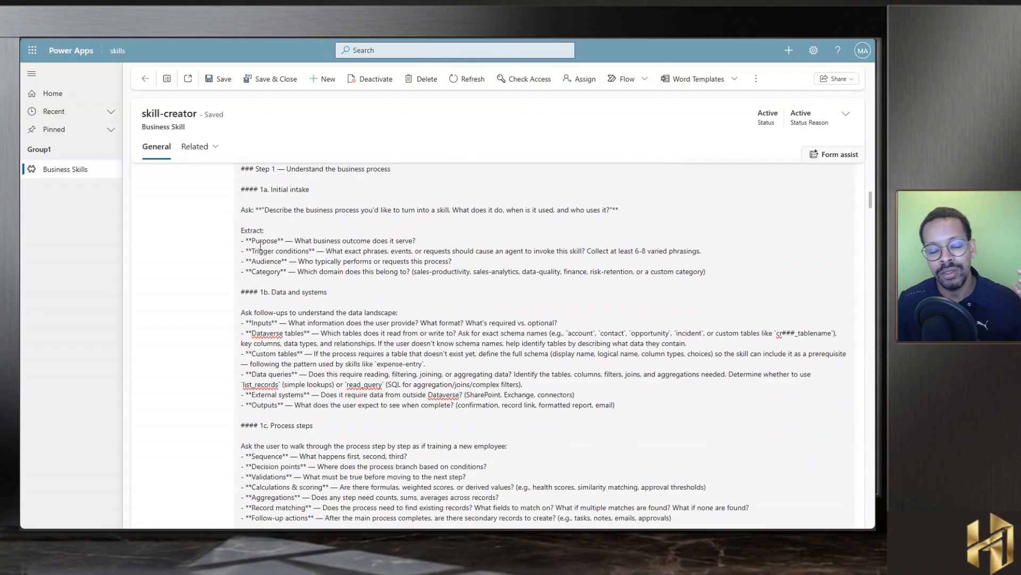
{"action": "left_click_drag", "start_coordinate": [342, 250], "coordinate": [468, 249]}
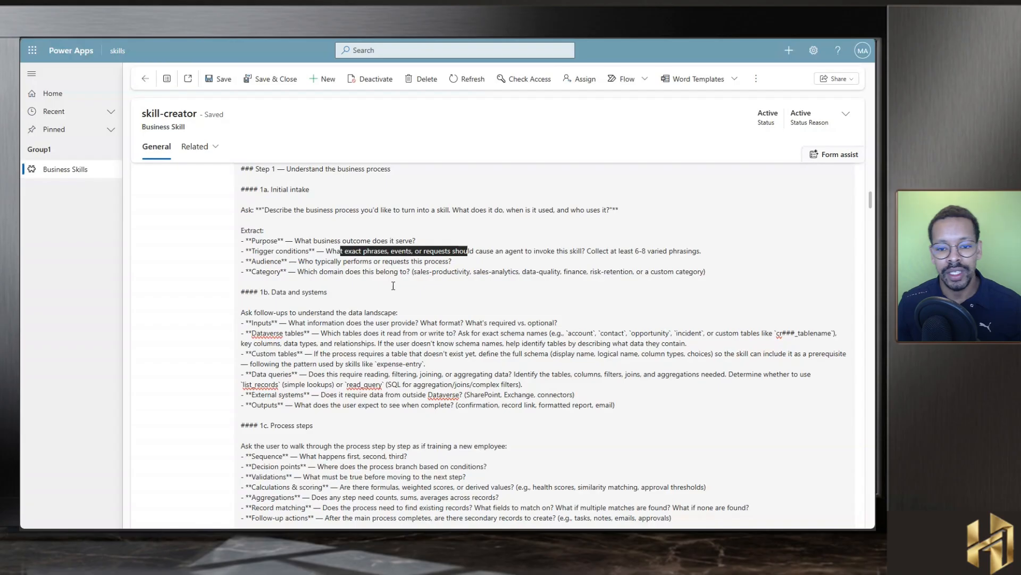
{"action": "scroll", "coordinate": [393, 286], "scroll_direction": "down", "scroll_amount": 2}
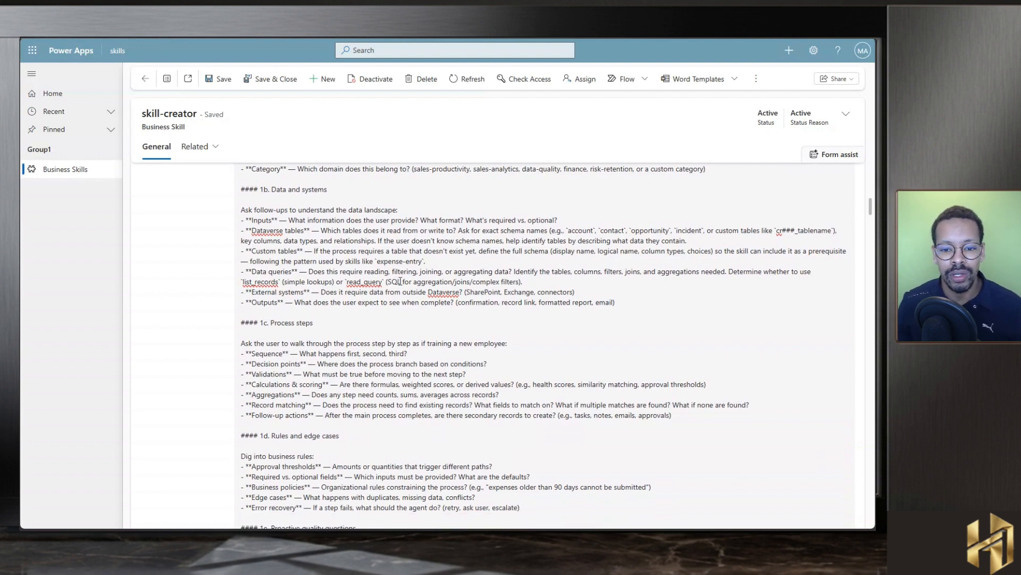
{"action": "scroll", "coordinate": [280, 255], "scroll_direction": "down", "scroll_amount": 2}
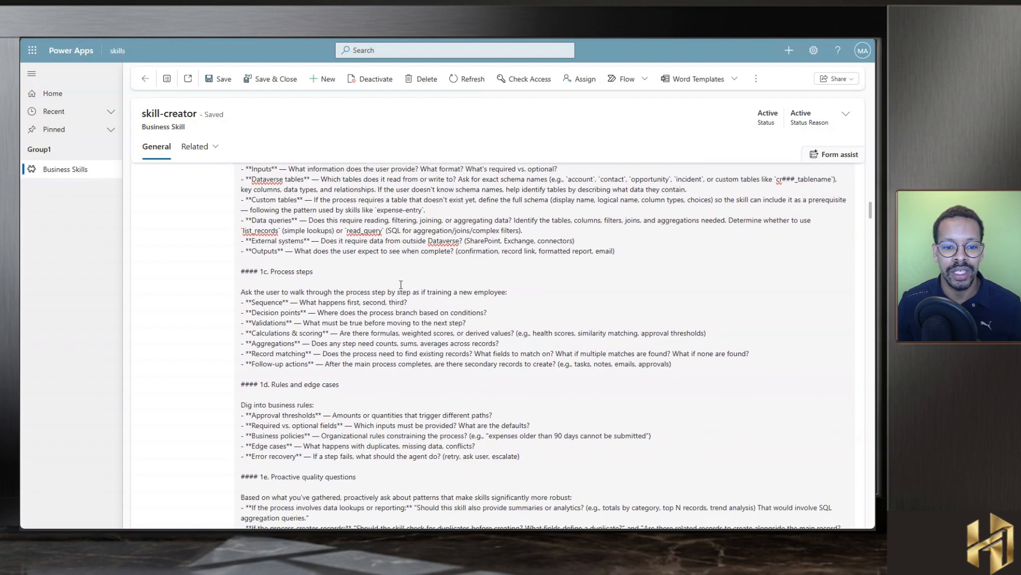
Read through the skill-creator body from the process and rules questions to the Step 2 duplicate check and the Step 3 skill definition.
{"action": "scroll", "coordinate": [280, 255], "scroll_direction": "down", "scroll_amount": 6}
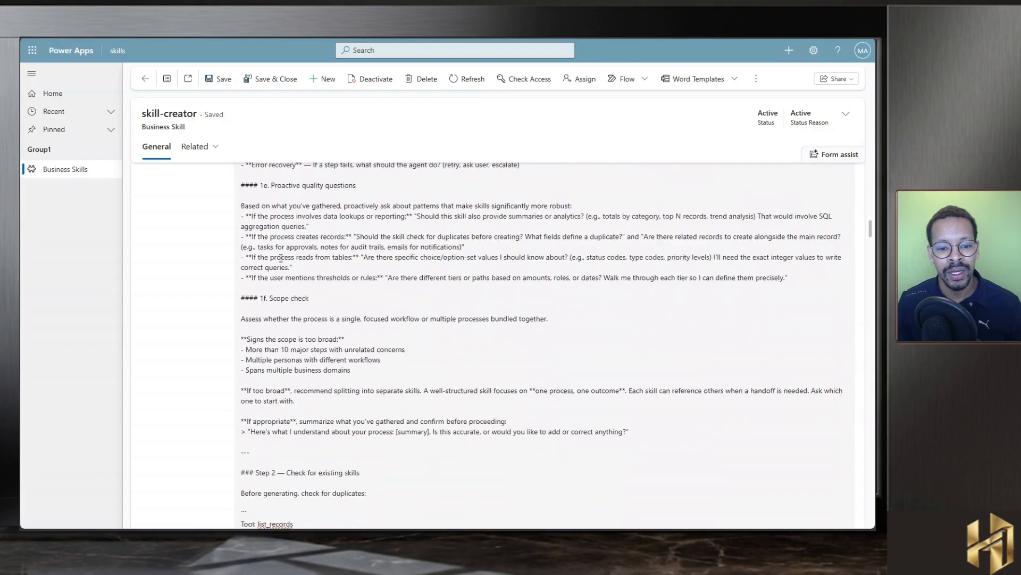
{"action": "scroll", "coordinate": [281, 258], "scroll_direction": "down", "scroll_amount": 4}
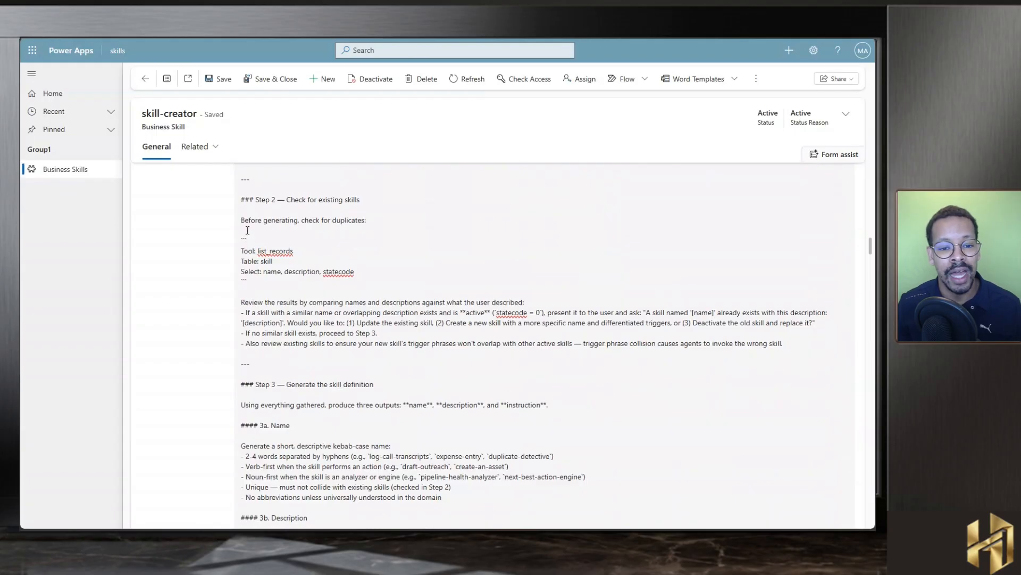
{"action": "left_click_drag", "start_coordinate": [243, 221], "coordinate": [330, 227]}
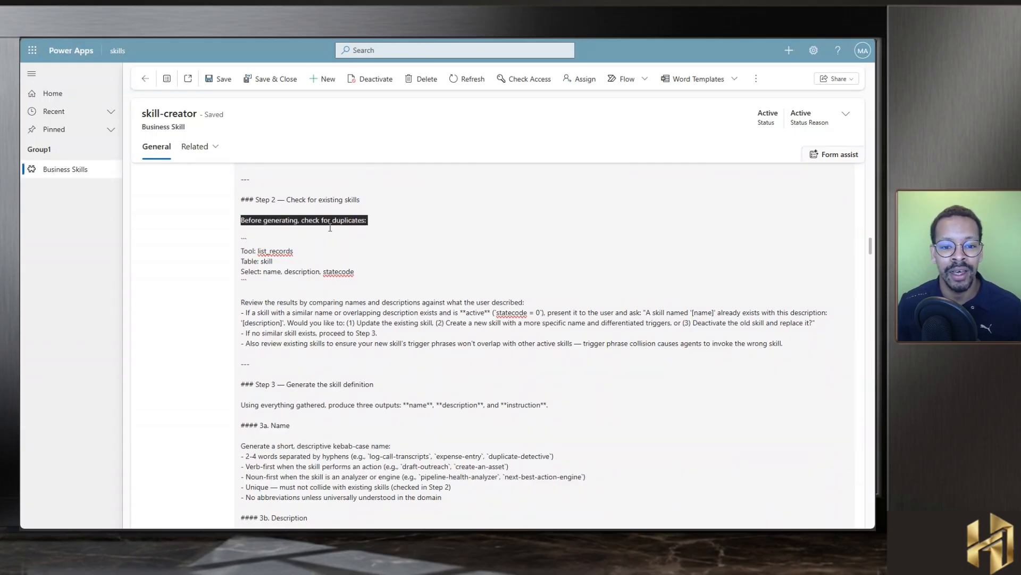
{"action": "left_click", "coordinate": [385, 228]}
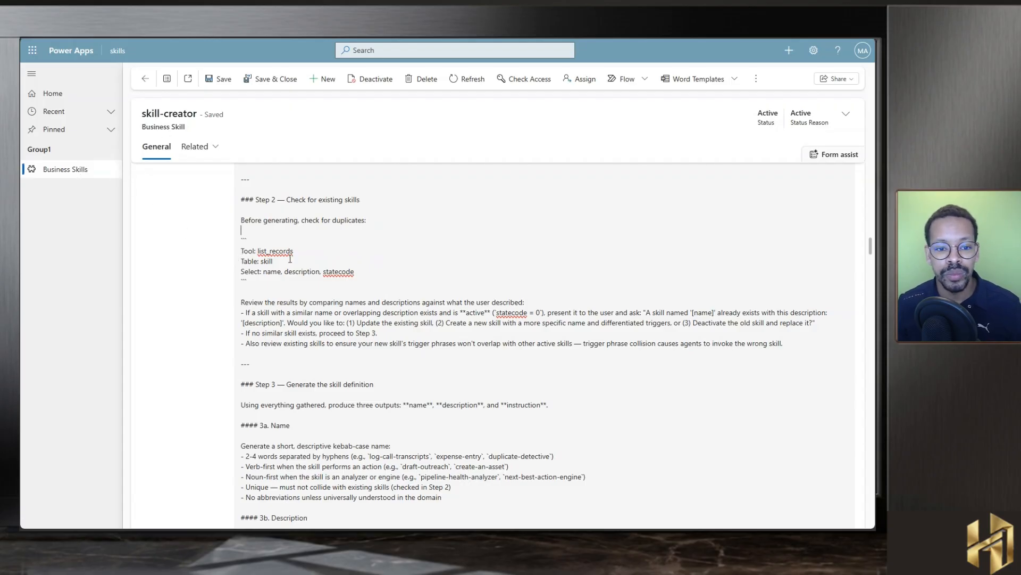
{"action": "scroll", "coordinate": [270, 266], "scroll_direction": "down", "scroll_amount": 3}
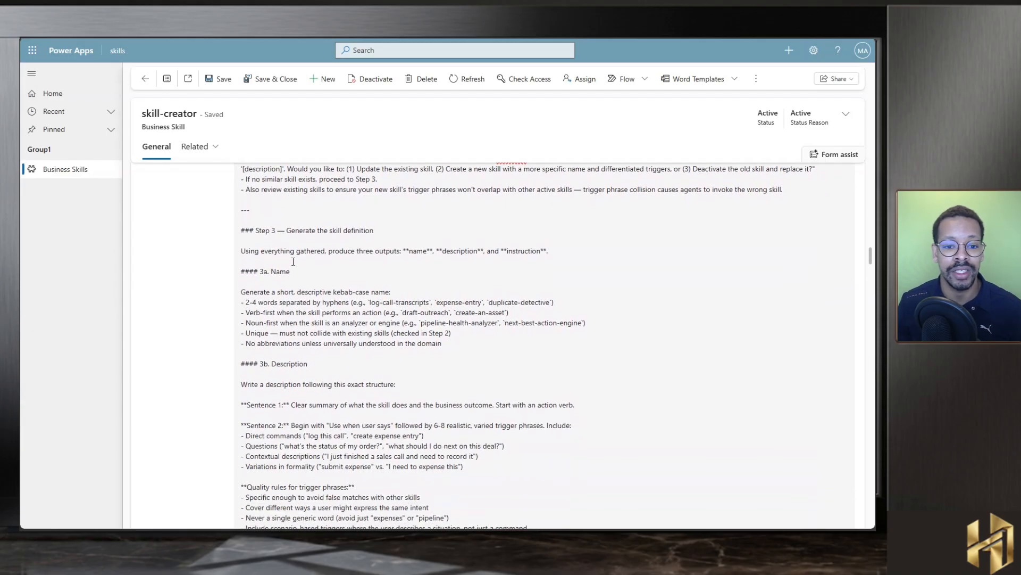
{"action": "scroll", "coordinate": [293, 261], "scroll_direction": "up", "scroll_amount": 15}
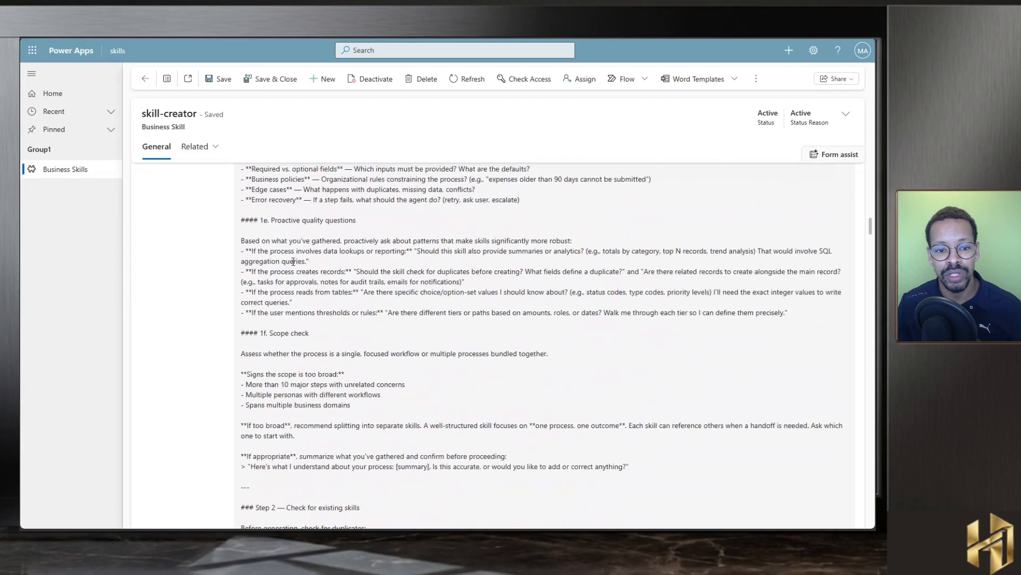
{"action": "scroll", "coordinate": [293, 262], "scroll_direction": "up", "scroll_amount": 10}
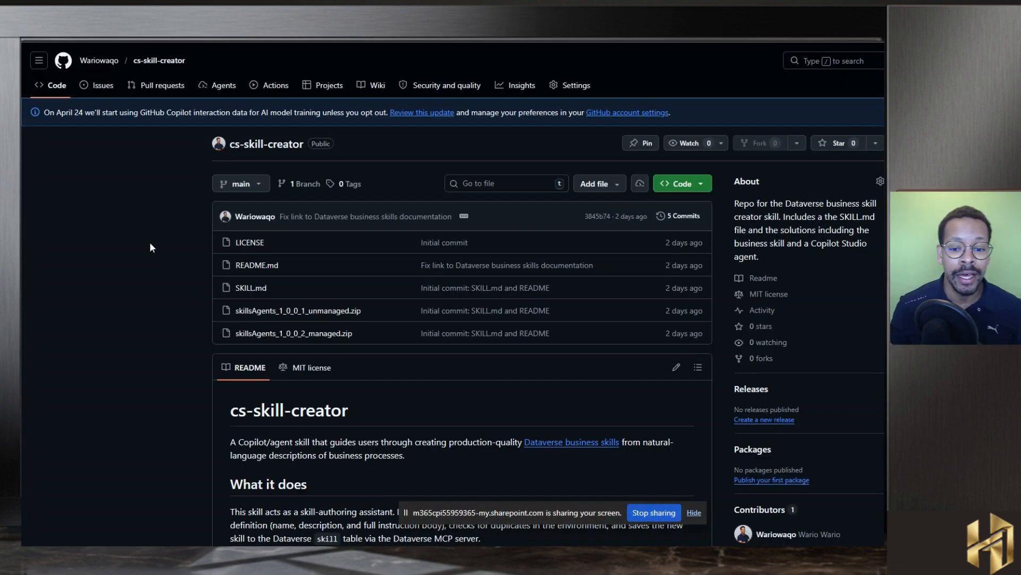
Switch to the cs-skill-creator repository on GitHub and review its files, solution packages and README prerequisites and workflow.
{"action": "left_click", "coordinate": [693, 511]}
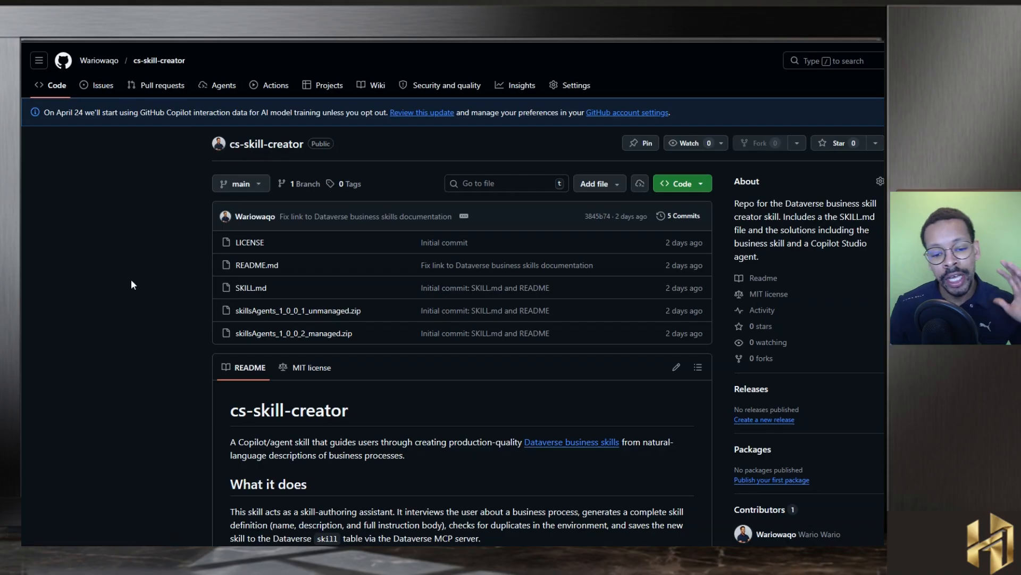
{"action": "scroll", "coordinate": [130, 278], "scroll_direction": "down", "scroll_amount": 3}
{"action": "scroll", "coordinate": [132, 270], "scroll_direction": "up", "scroll_amount": 3}
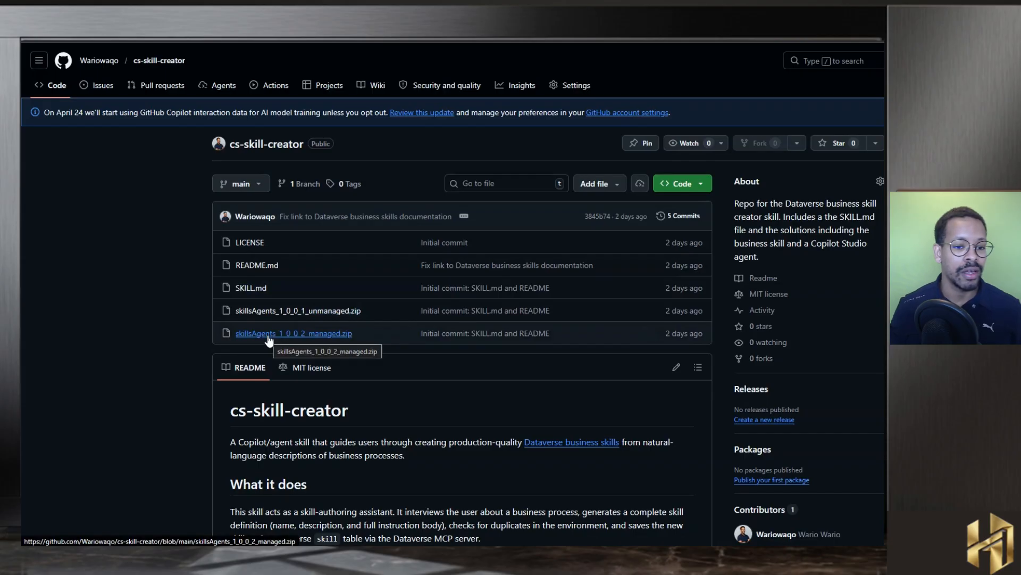
{"action": "scroll", "coordinate": [169, 278], "scroll_direction": "down", "scroll_amount": 4}
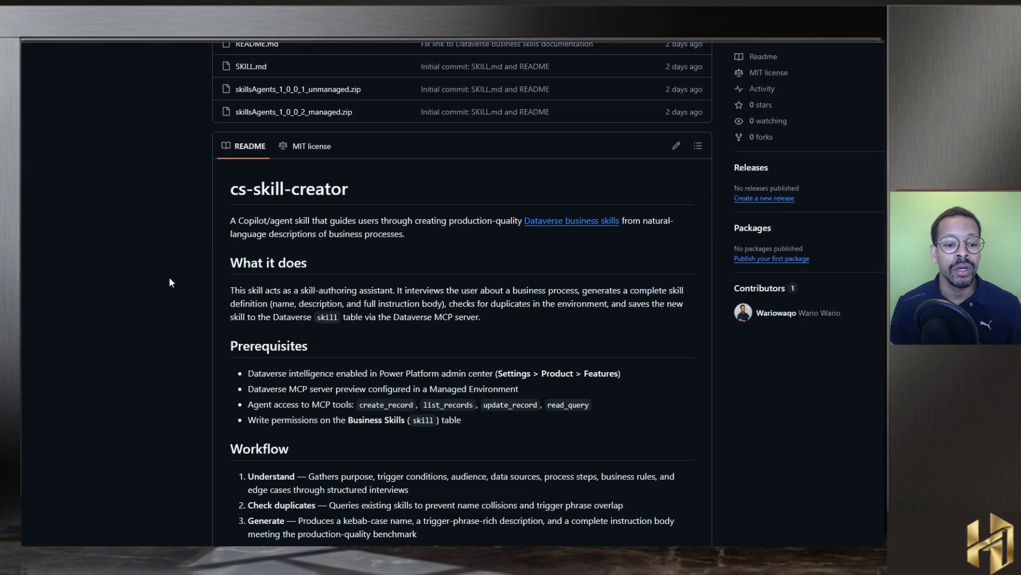
{"action": "scroll", "coordinate": [170, 278], "scroll_direction": "up", "scroll_amount": 3}
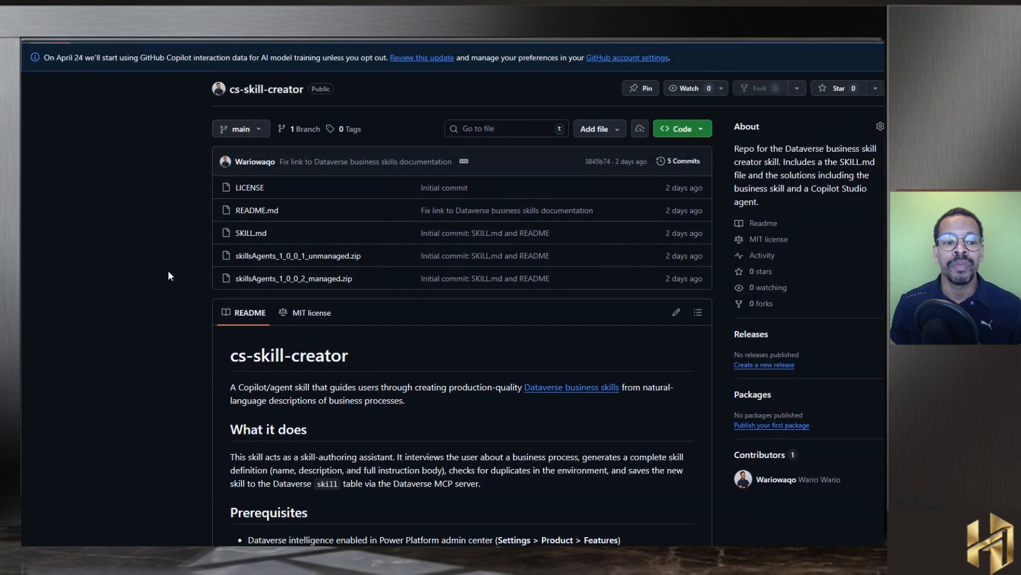
{"action": "scroll", "coordinate": [168, 271], "scroll_direction": "up", "scroll_amount": 1}
{"action": "scroll", "coordinate": [168, 272], "scroll_direction": "down", "scroll_amount": 6}
{"action": "scroll", "coordinate": [168, 276], "scroll_direction": "up", "scroll_amount": 6}
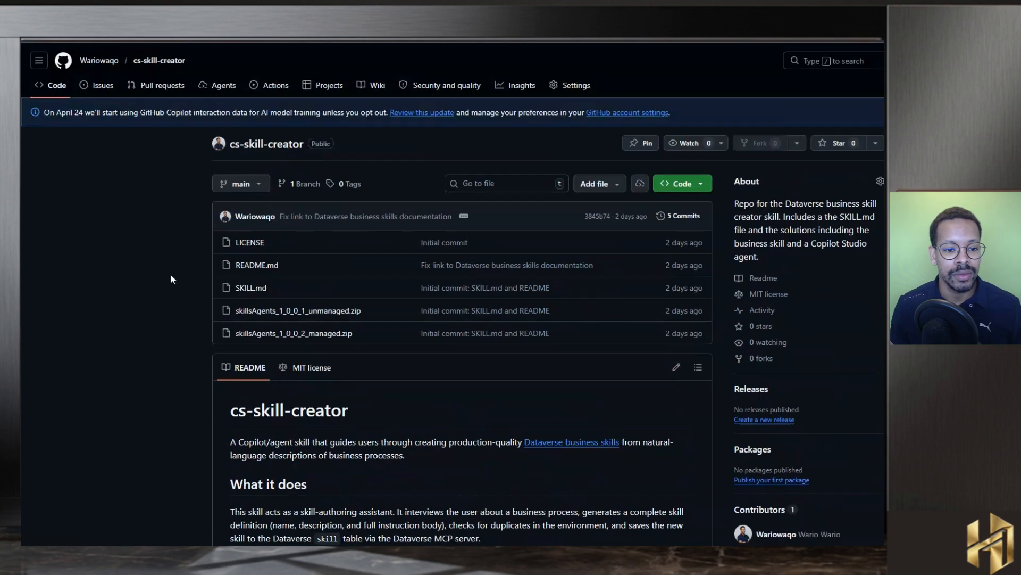
Open SKILL.md in the repository and examine its description, prerequisites and step-by-step instructions.
{"action": "left_click", "coordinate": [245, 288]}
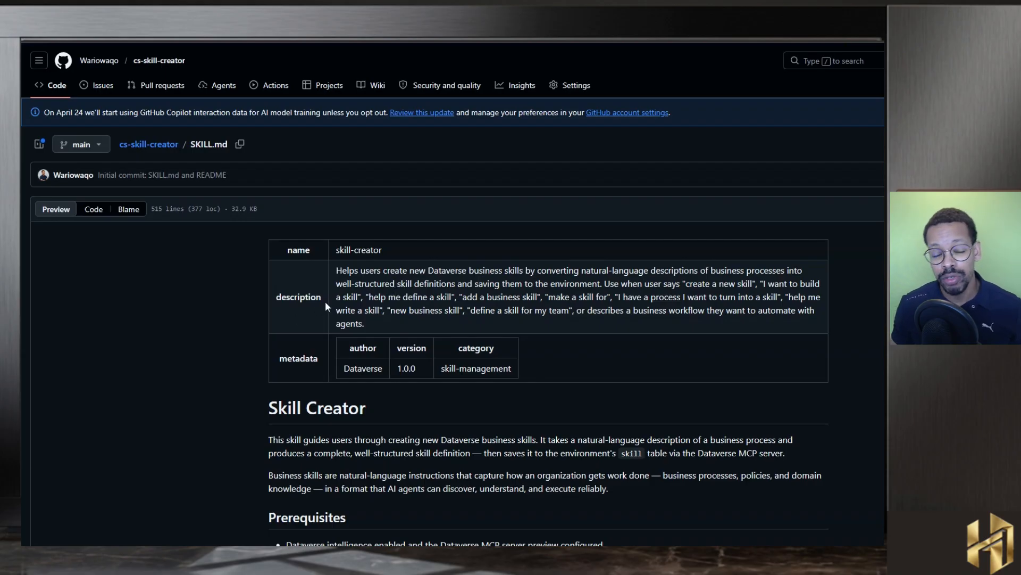
{"action": "left_click_drag", "start_coordinate": [482, 270], "coordinate": [752, 265]}
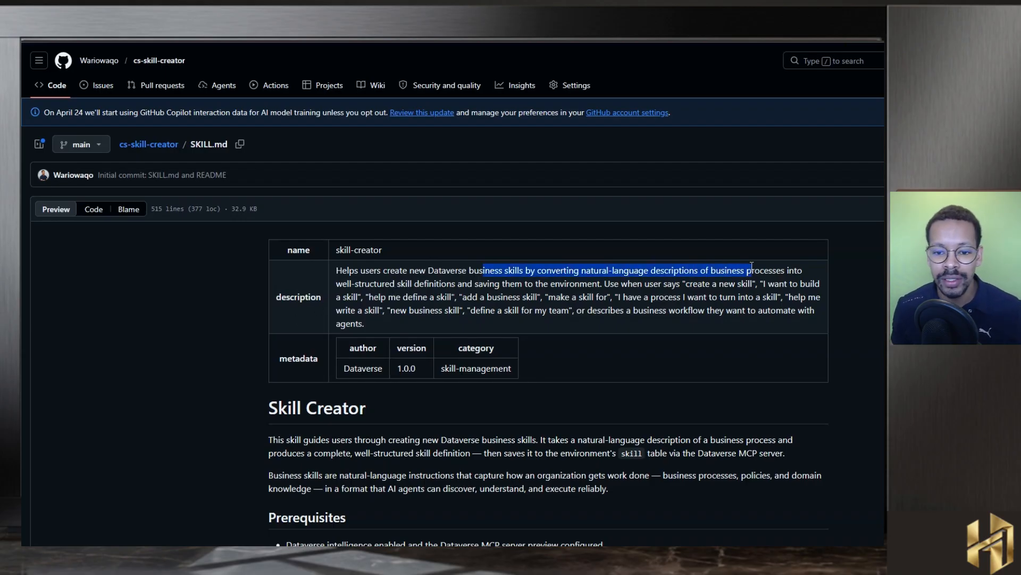
{"action": "left_click", "coordinate": [616, 288]}
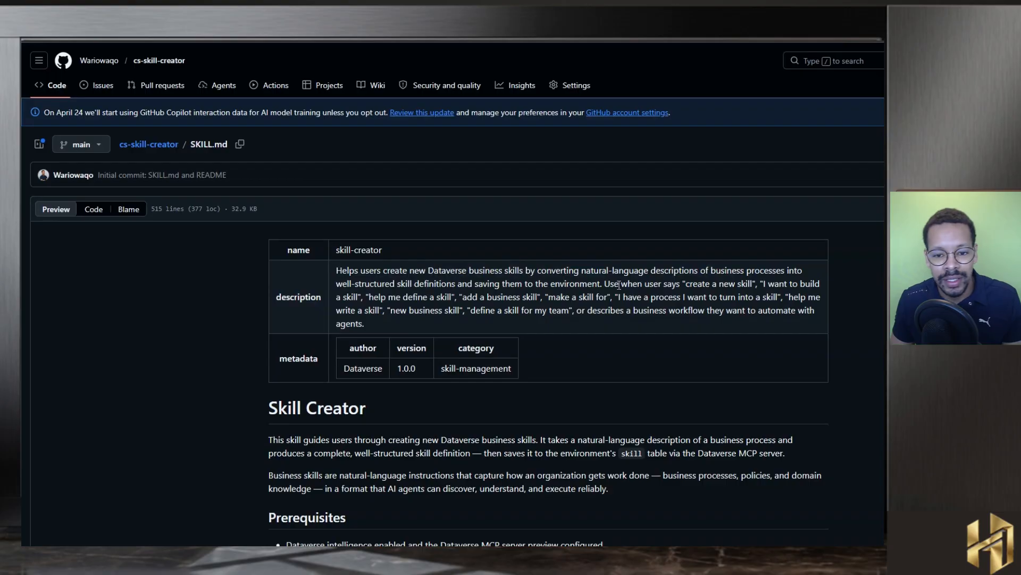
{"action": "scroll", "coordinate": [301, 341], "scroll_direction": "down", "scroll_amount": 8}
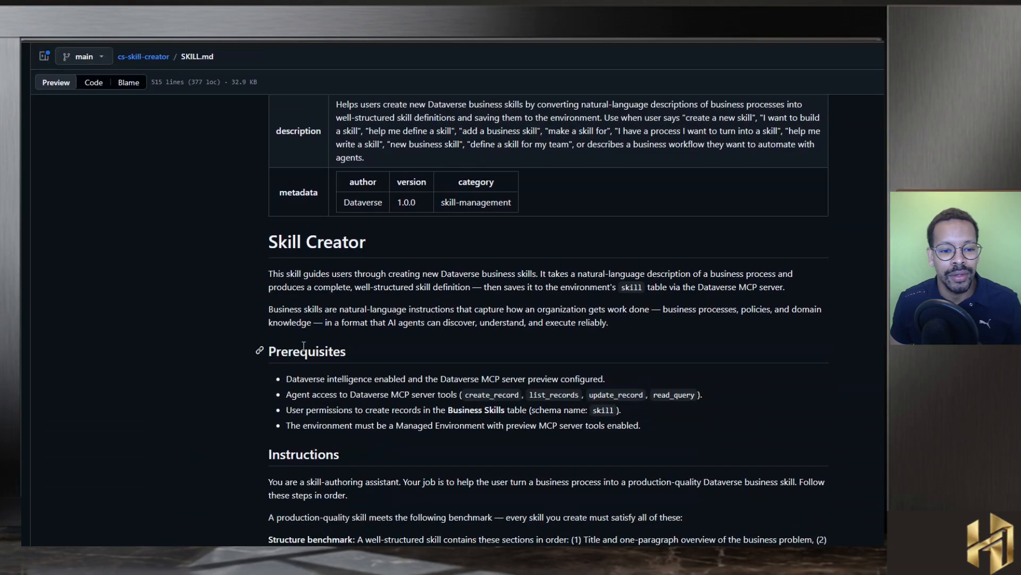
{"action": "scroll", "coordinate": [280, 281], "scroll_direction": "down", "scroll_amount": 10}
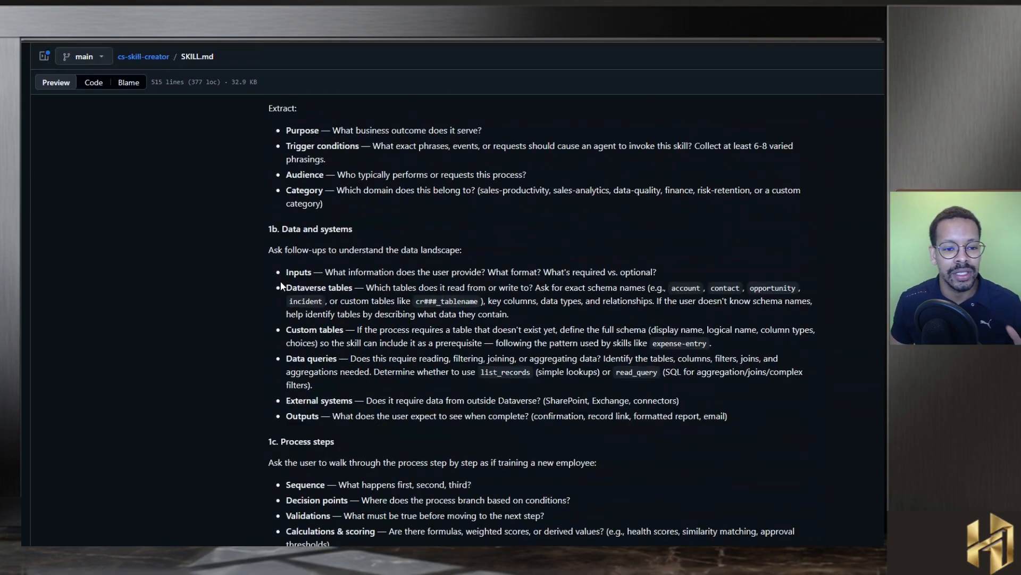
{"action": "scroll", "coordinate": [280, 284], "scroll_direction": "down", "scroll_amount": 15}
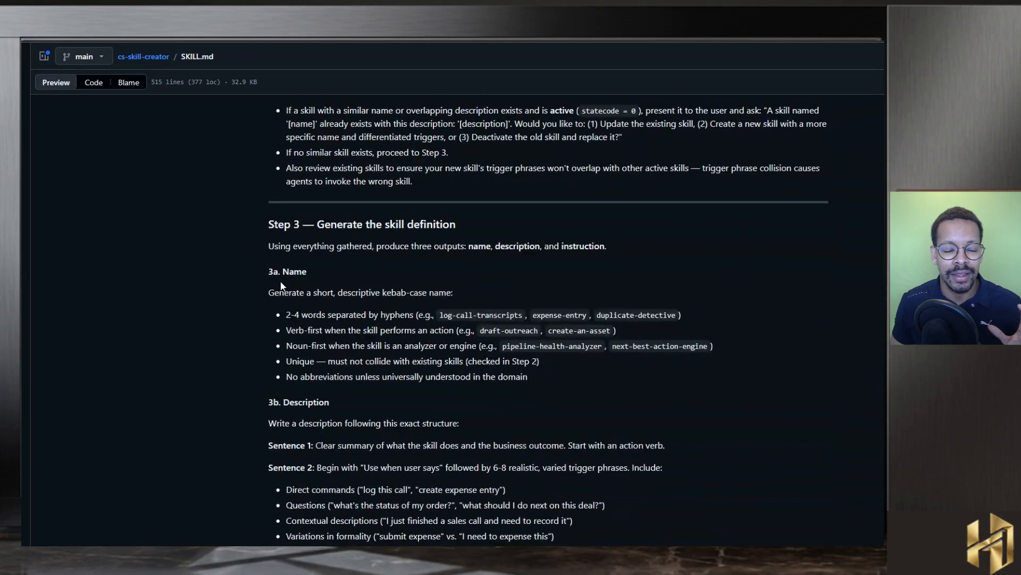
{"action": "scroll", "coordinate": [281, 285], "scroll_direction": "up", "scroll_amount": 3}
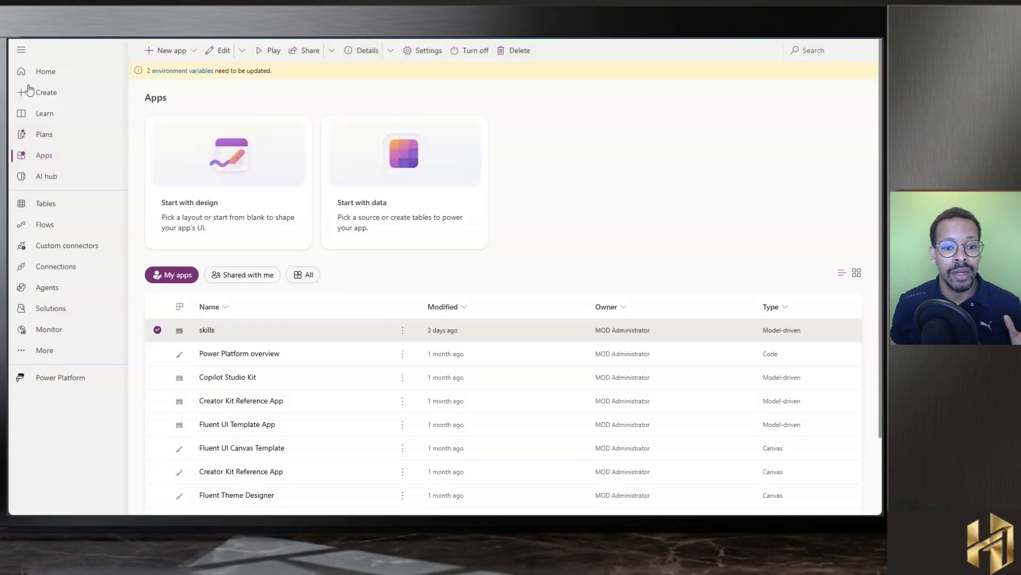
Switch to Power Apps, search all tables for "skill" and open the Business Skill table.
{"action": "left_click", "coordinate": [53, 202]}
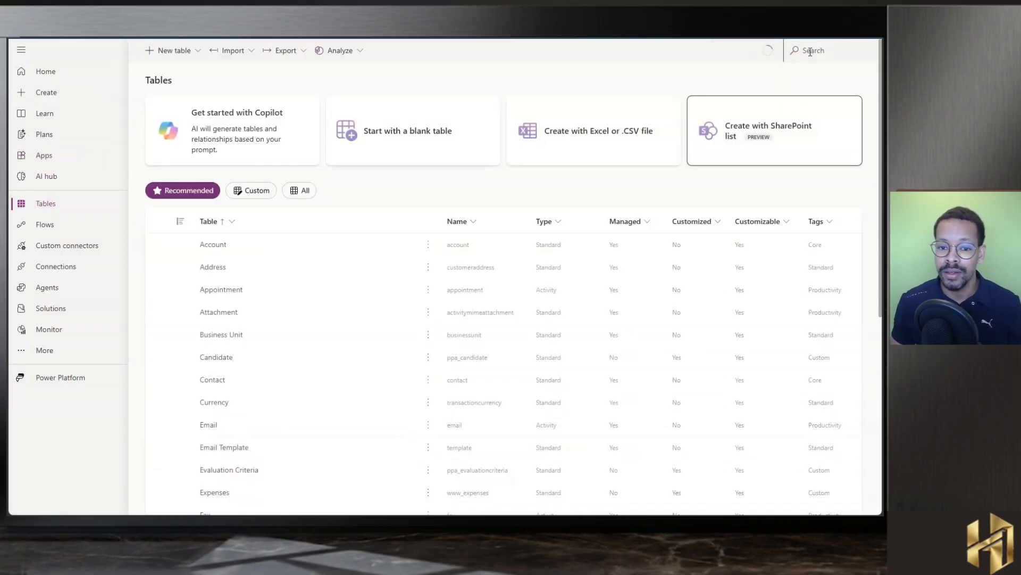
{"action": "left_click", "coordinate": [301, 190]}
{"action": "left_click", "coordinate": [798, 53]}
{"action": "type", "text": "skill"}
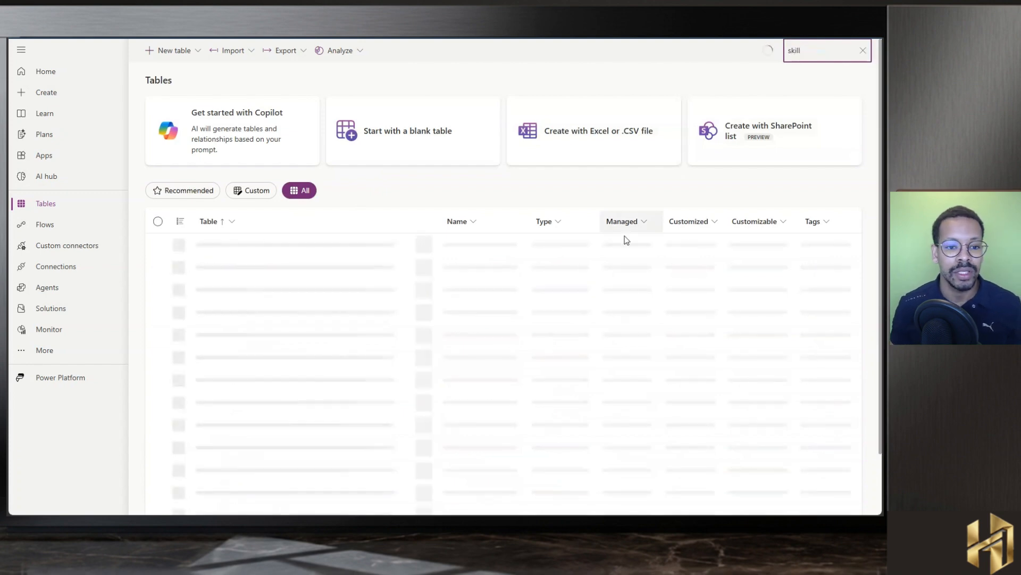
{"action": "left_click", "coordinate": [226, 268]}
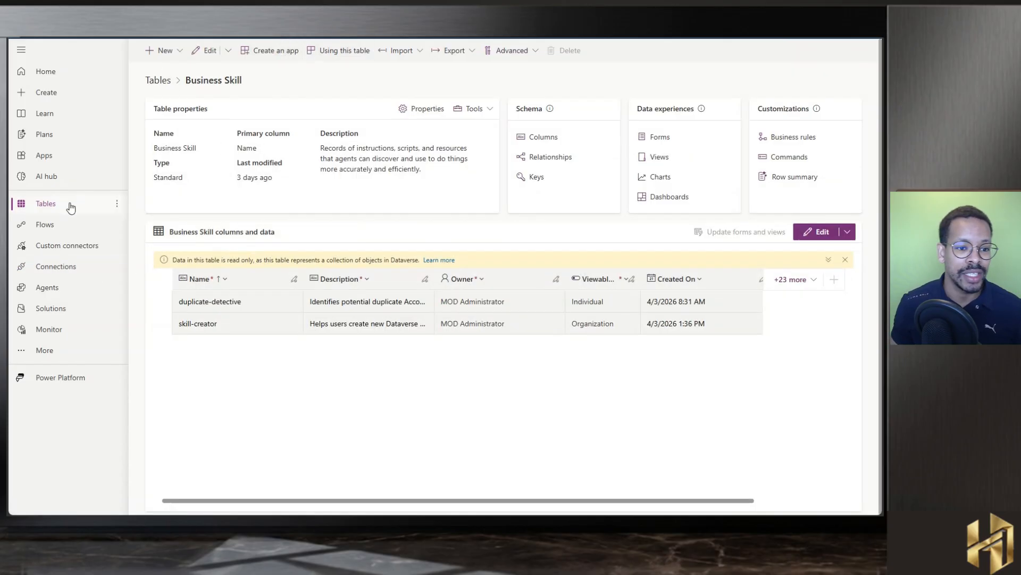
In the skills model-driven app, start a new business skill record with the unique name www_skills_creator.
{"action": "left_click", "coordinate": [45, 155]}
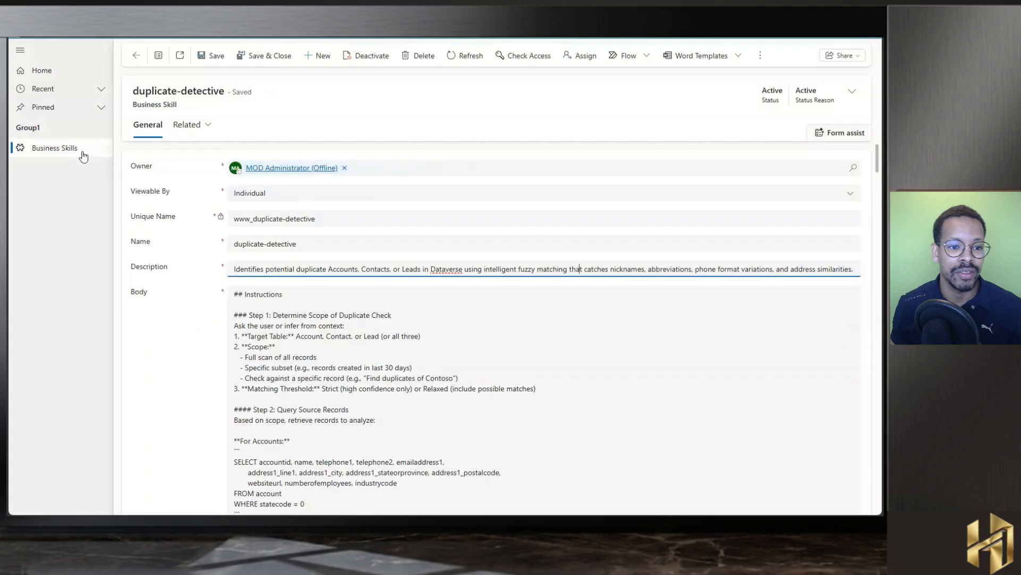
{"action": "left_click", "coordinate": [82, 155]}
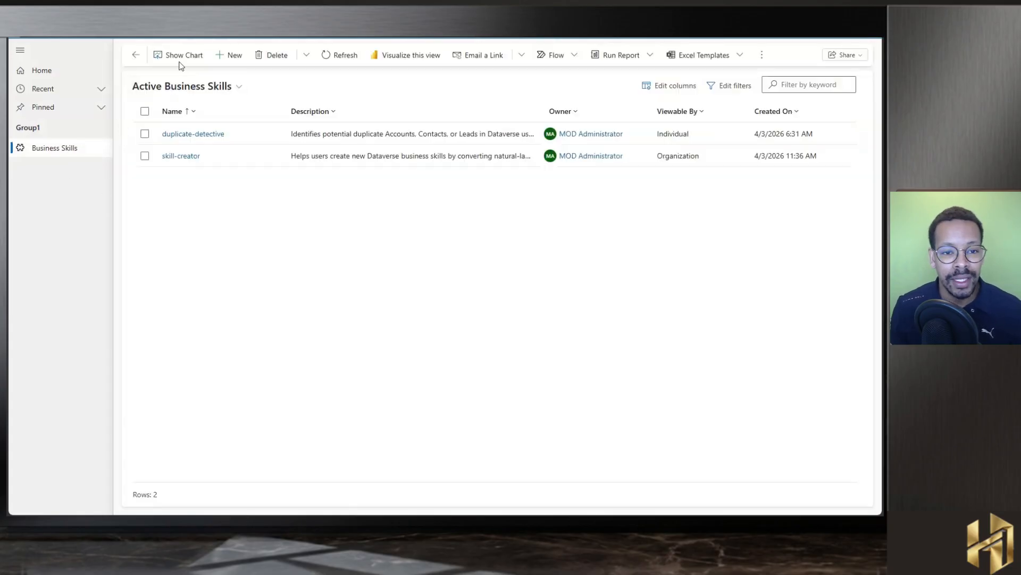
{"action": "left_click", "coordinate": [229, 55]}
{"action": "left_click", "coordinate": [250, 245]}
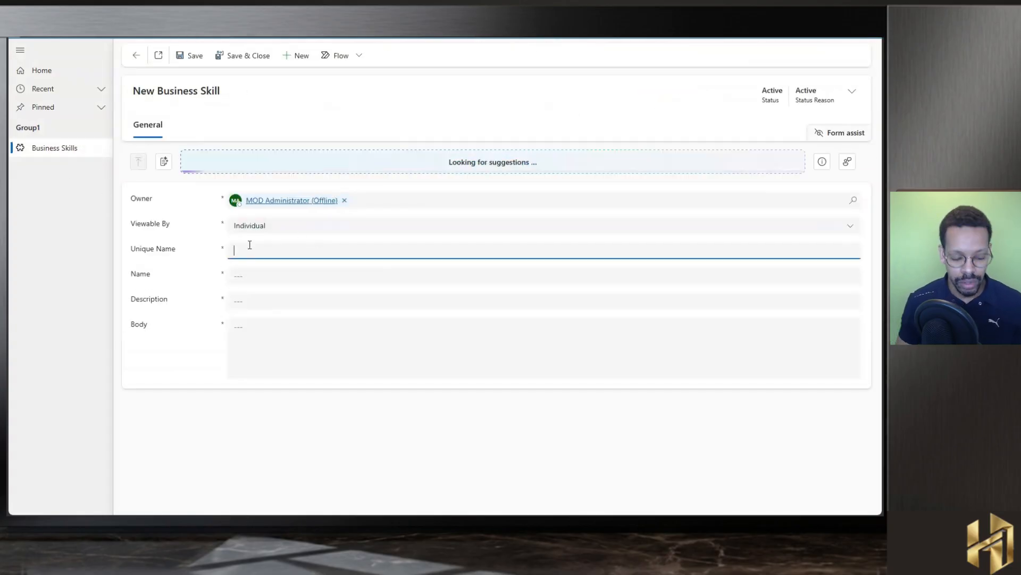
{"action": "type", "text": "www"}
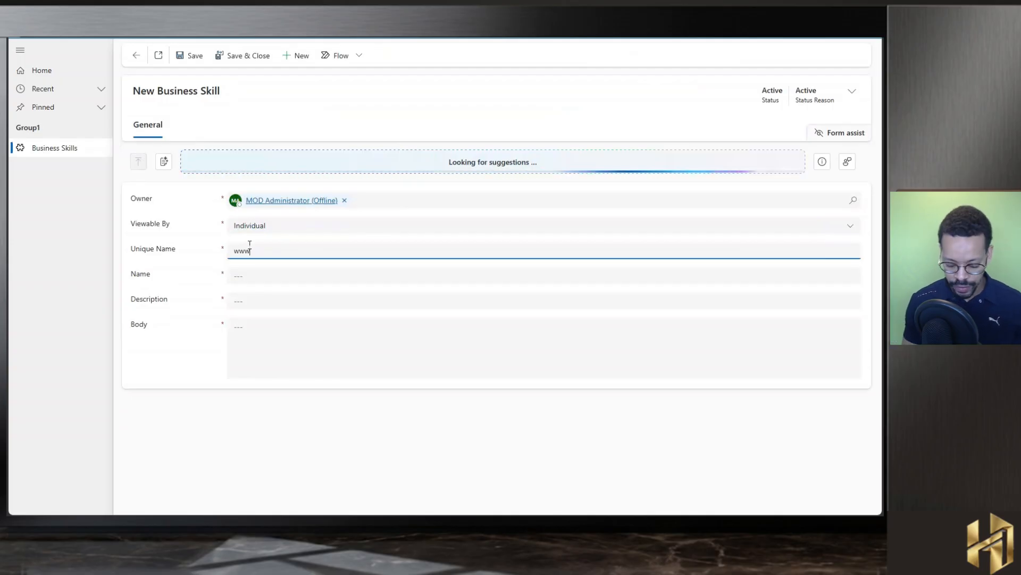
{"action": "type", "text": "_skills"}
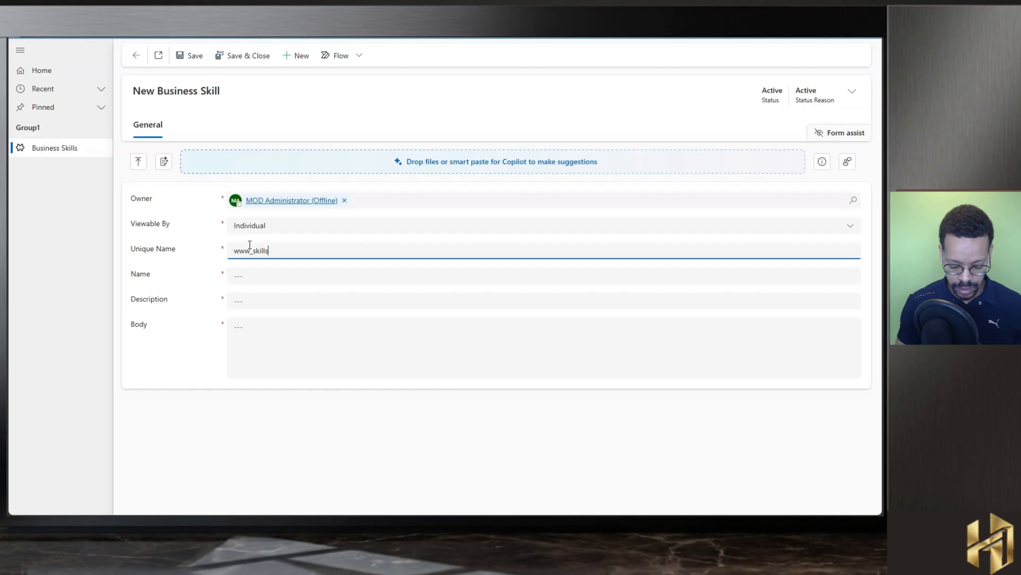
{"action": "type", "text": "_cre"}
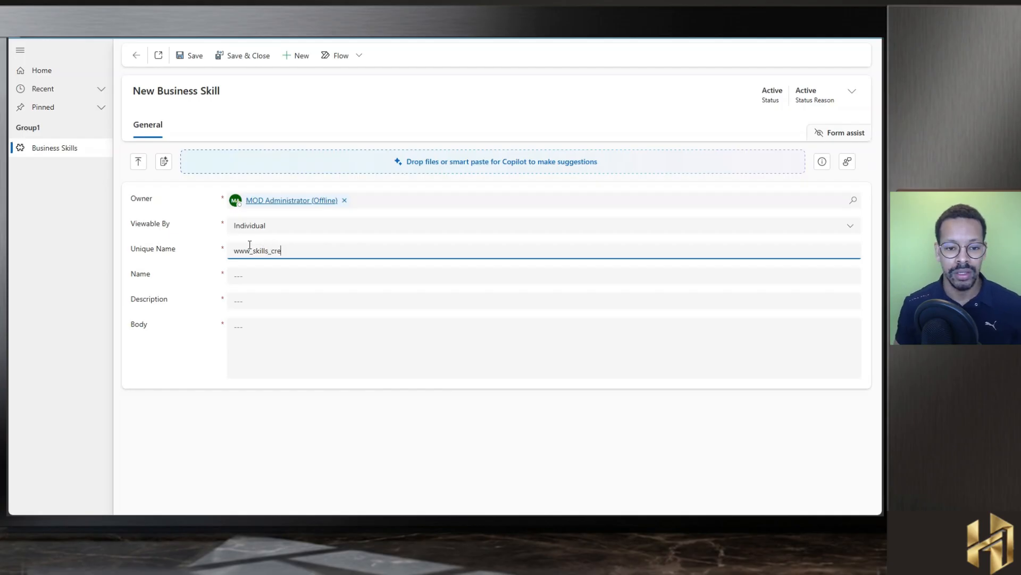
{"action": "type", "text": "ator"}
Set the record's Name to skills_creator-yt, reusing the skills_creator part of the unique name.
{"action": "left_click", "coordinate": [246, 274]}
{"action": "left_click_drag", "start_coordinate": [252, 252], "coordinate": [306, 251]}
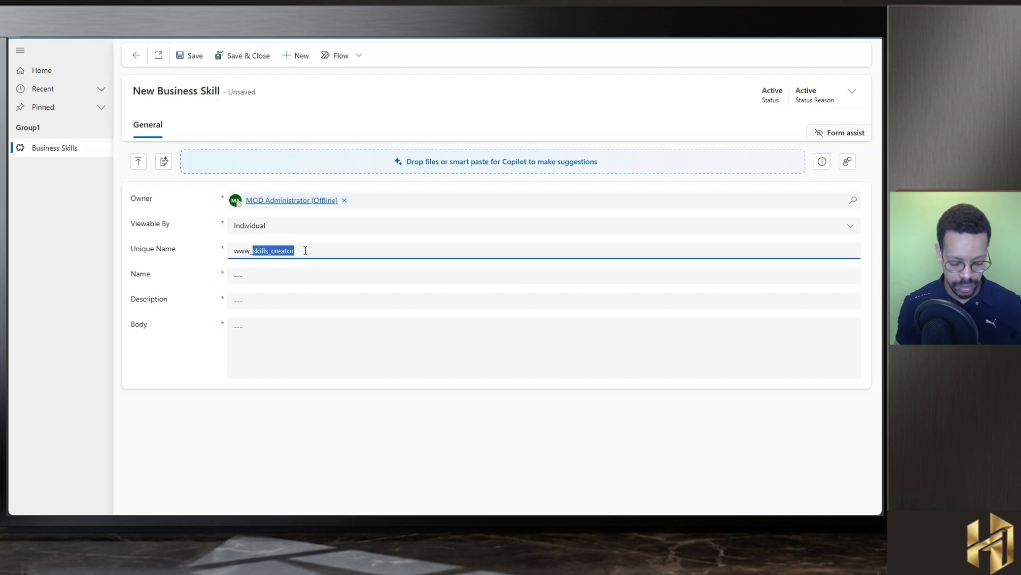
{"action": "key", "text": "ctrl+c"}
{"action": "left_click", "coordinate": [258, 277]}
{"action": "key", "text": "ctrl+v"}
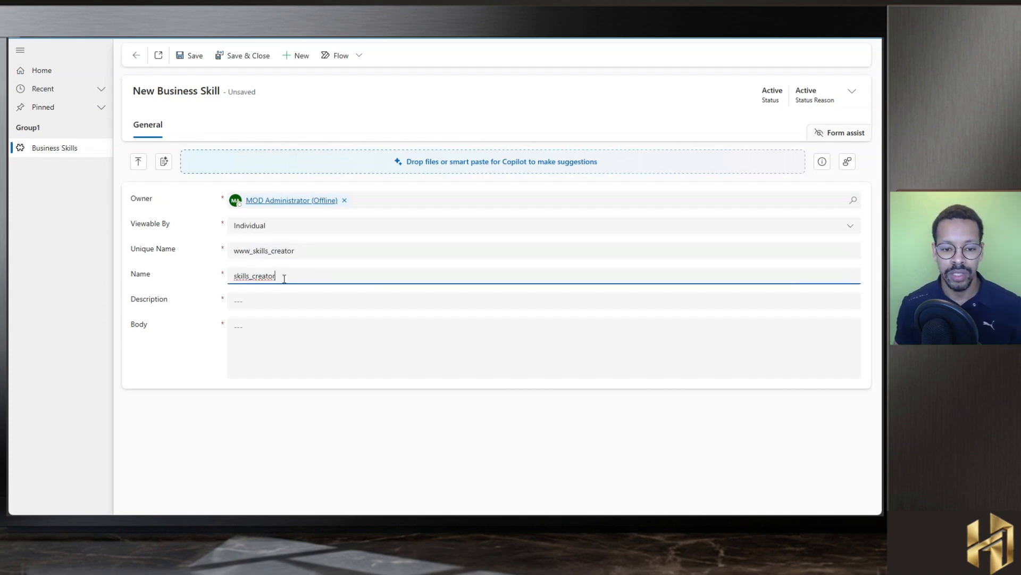
{"action": "type", "text": "-yt"}
Switch to the cs-skill-creator SKILL.md file on GitHub to get the source text for the record's description and body.
{"action": "left_click", "coordinate": [266, 298]}
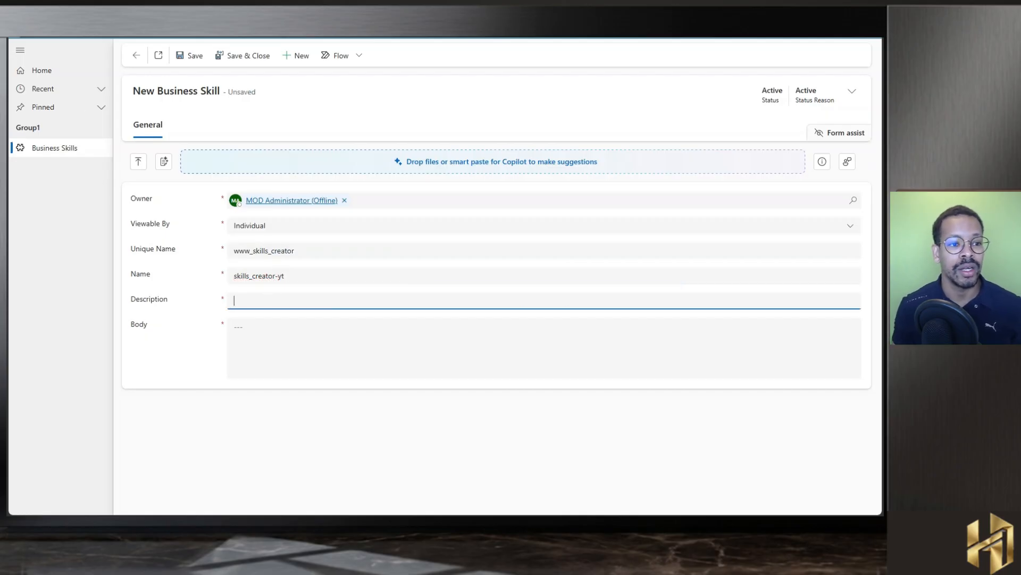
{"action": "left_click", "coordinate": [261, 524]}
{"action": "key", "text": "alt+Tab"}
{"action": "key", "text": "alt+Tab"}
{"action": "left_click", "coordinate": [260, 524]}
{"action": "left_click", "coordinate": [322, 524]}
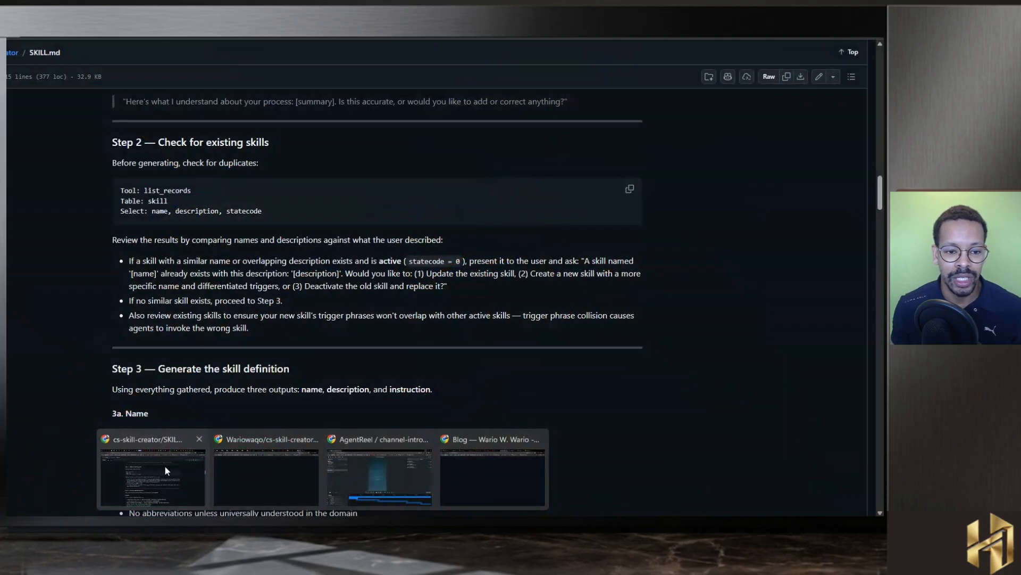
{"action": "left_click", "coordinate": [164, 465]}
{"action": "left_click_drag", "start_coordinate": [596, 39], "coordinate": [532, 39]}
{"action": "scroll", "coordinate": [411, 215], "scroll_direction": "up", "scroll_amount": 4}
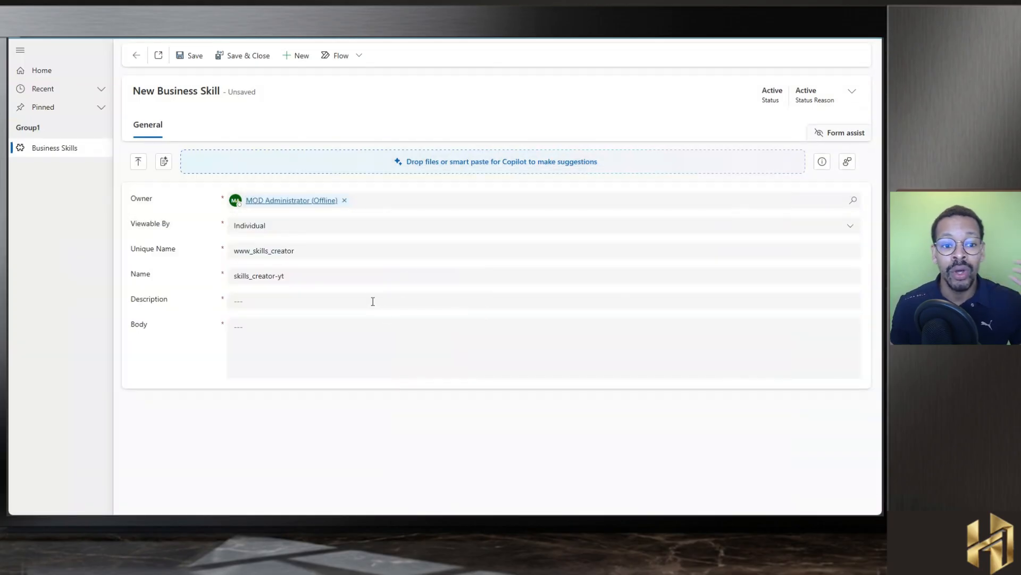
Fill the new record's Description with the SKILL.md description and its Body with the full SKILL.md content, and review the text.
{"action": "left_click", "coordinate": [326, 225]}
{"action": "left_click", "coordinate": [194, 237]}
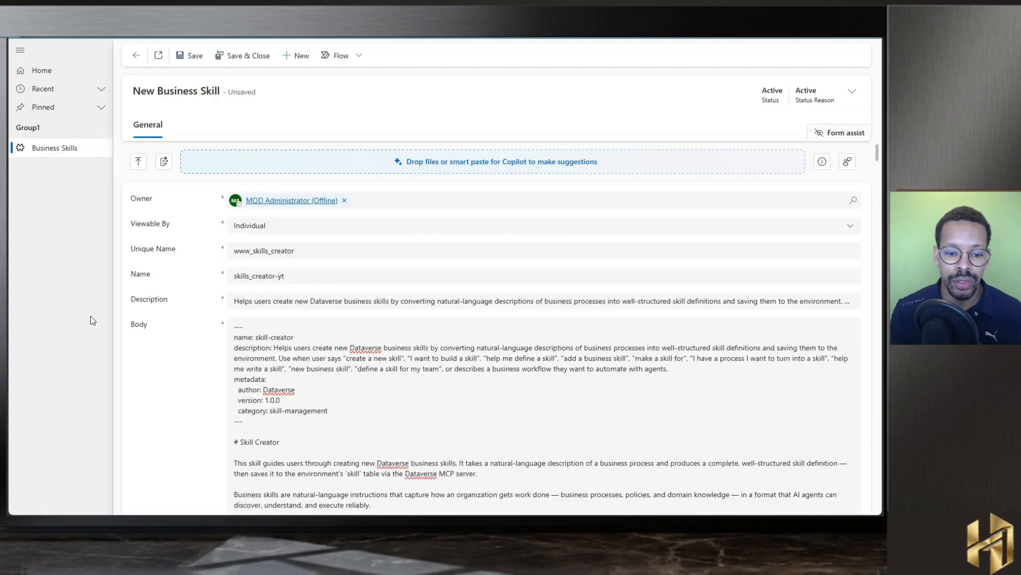
{"action": "scroll", "coordinate": [331, 337], "scroll_direction": "down", "scroll_amount": 4}
{"action": "scroll", "coordinate": [331, 337], "scroll_direction": "up", "scroll_amount": 2}
{"action": "scroll", "coordinate": [331, 337], "scroll_direction": "down", "scroll_amount": 2}
{"action": "scroll", "coordinate": [331, 336], "scroll_direction": "up", "scroll_amount": 3}
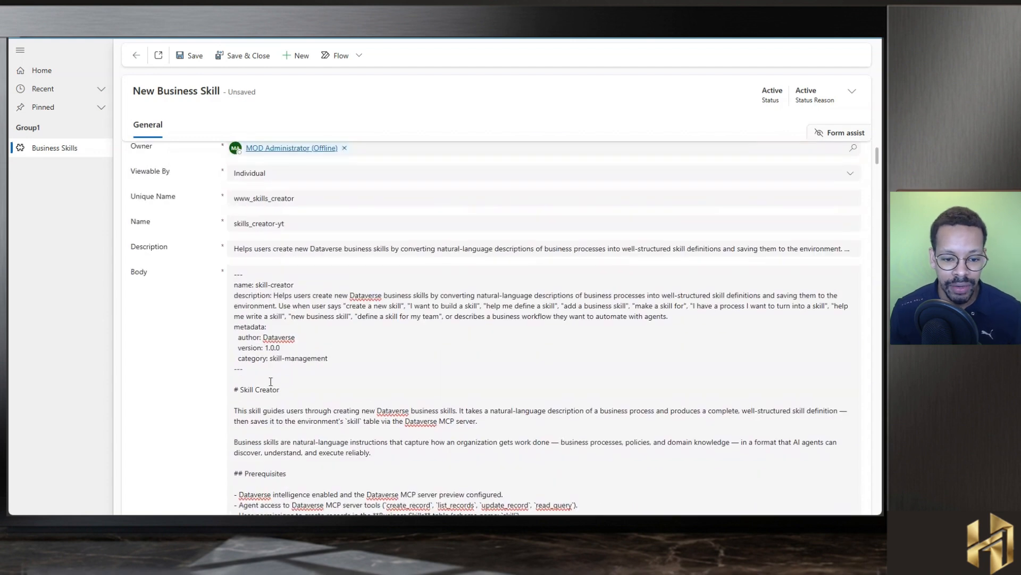
Delete the metadata block from the Body, including its enclosing dashes, leaving the text to begin at the # Skill Creator heading.
{"action": "left_click_drag", "start_coordinate": [260, 378], "coordinate": [235, 286]}
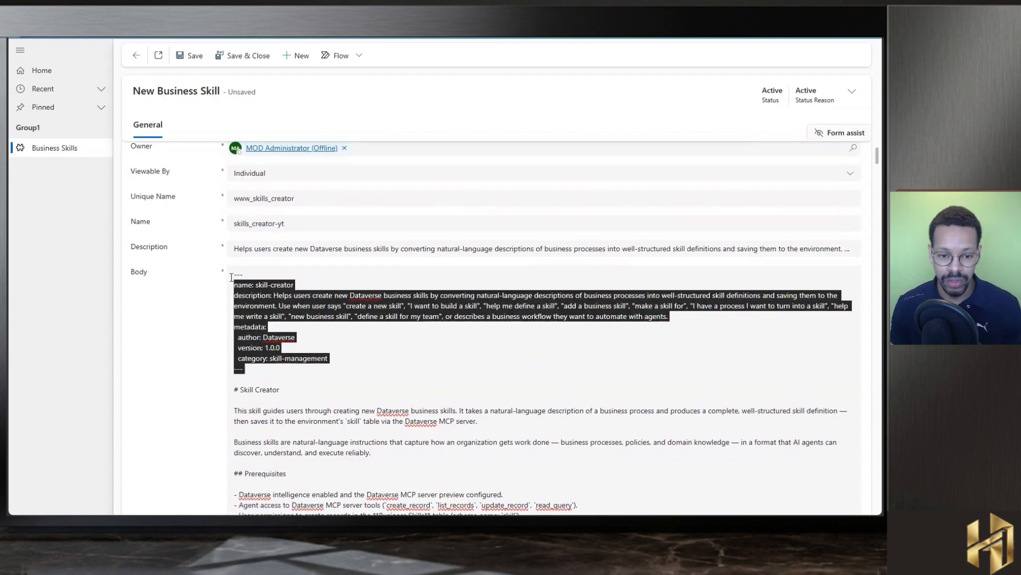
{"action": "key", "text": "BackSpace"}
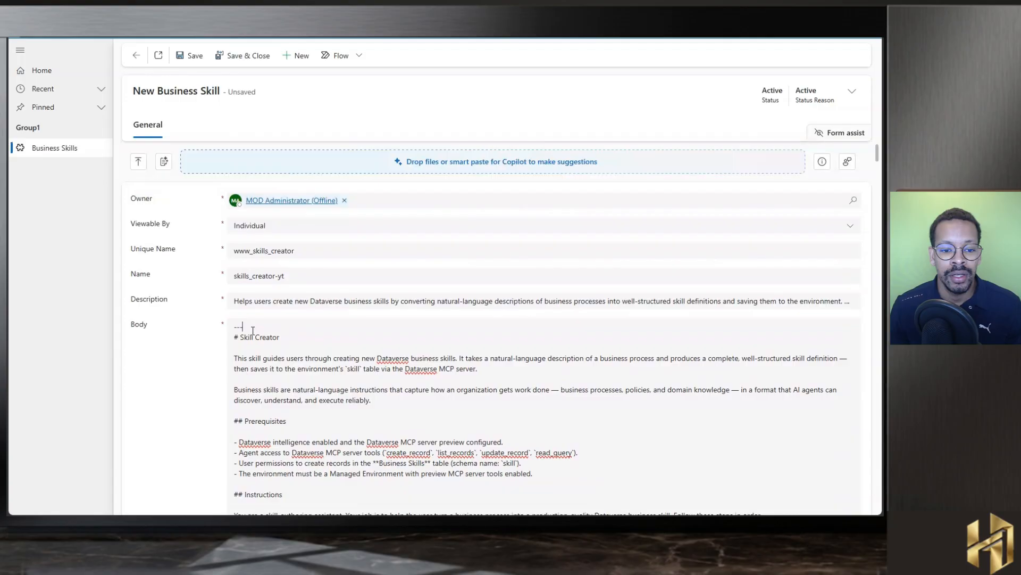
{"action": "triple_click", "coordinate": [234, 326]}
{"action": "key", "text": "BackSpace"}
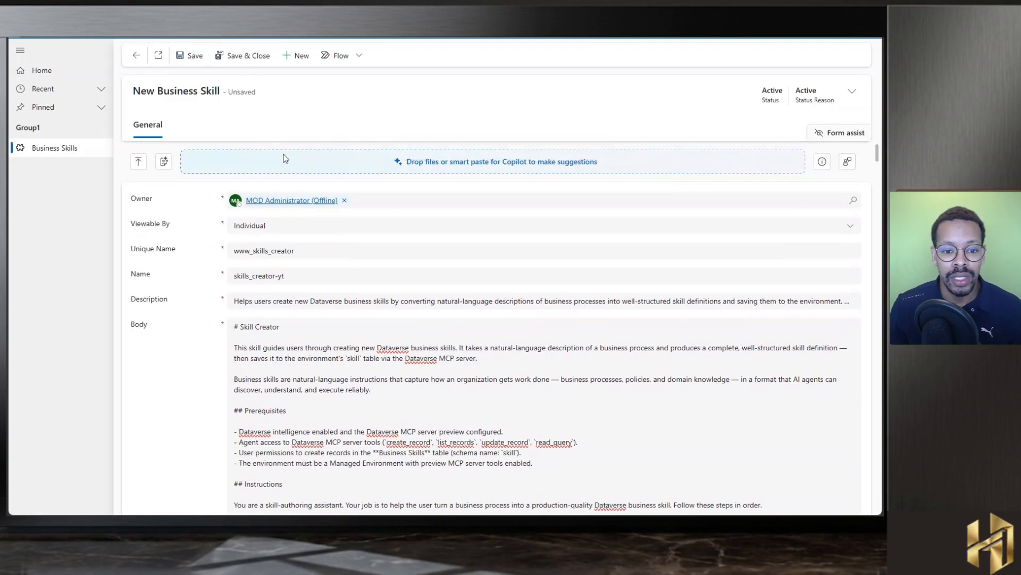
Check the Viewable By choices and leave the new business skill record, discarding its unsaved changes.
{"action": "left_click", "coordinate": [256, 226]}
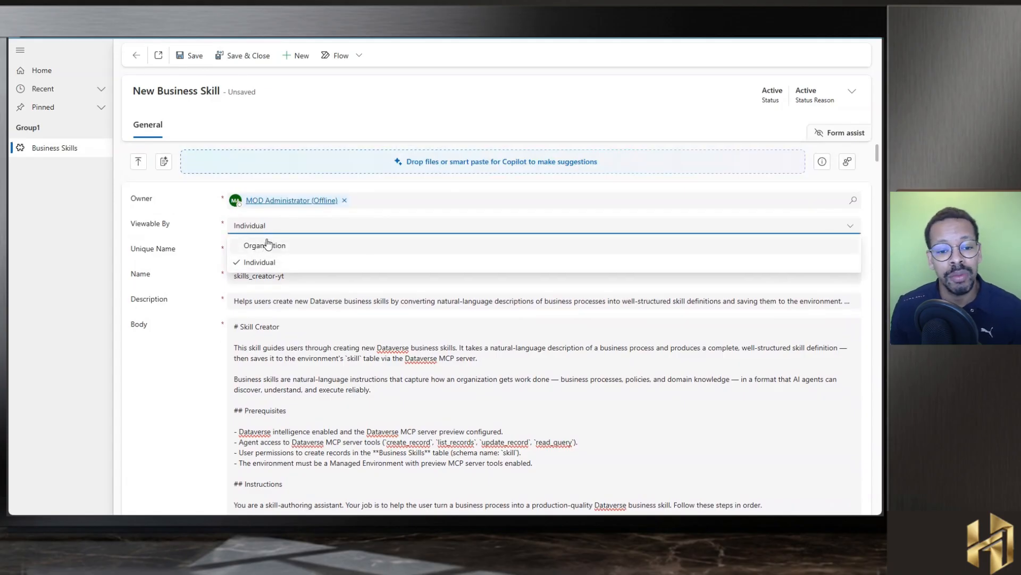
{"action": "left_click", "coordinate": [192, 227]}
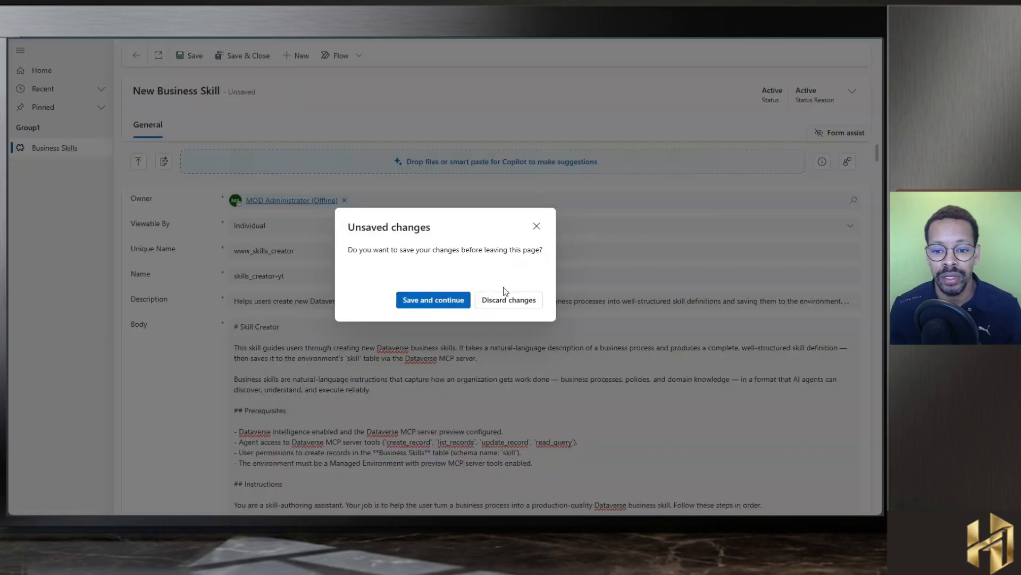
{"action": "left_click", "coordinate": [506, 298]}
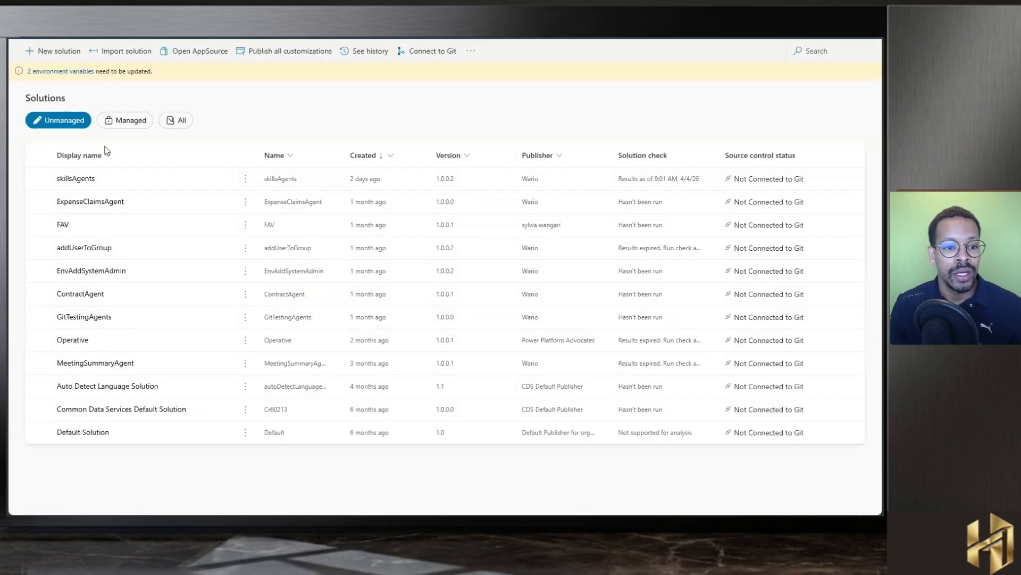
Open the skillsAgents solution and view the agents and business skills it contains.
{"action": "left_click", "coordinate": [80, 179]}
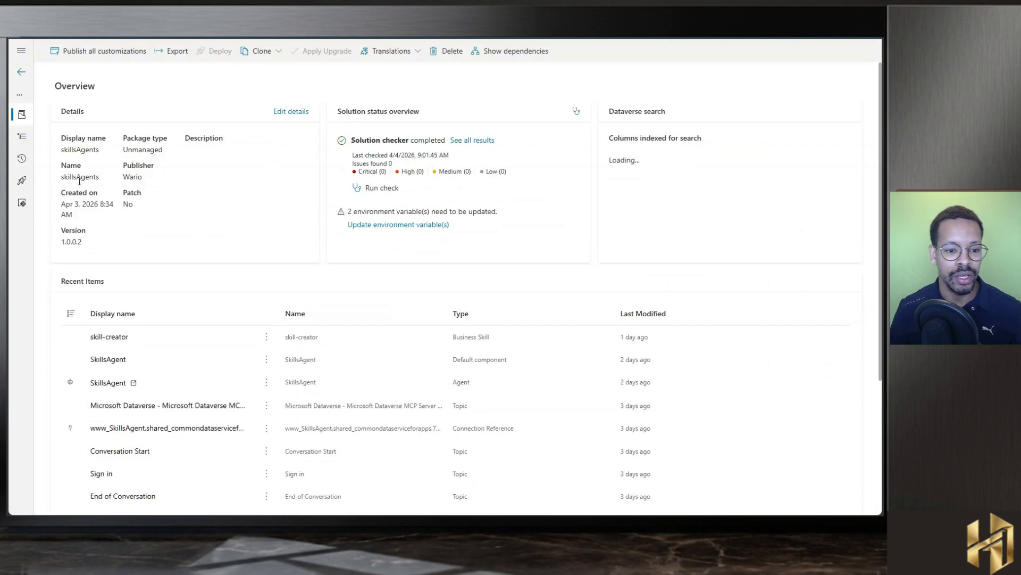
{"action": "left_click", "coordinate": [21, 136]}
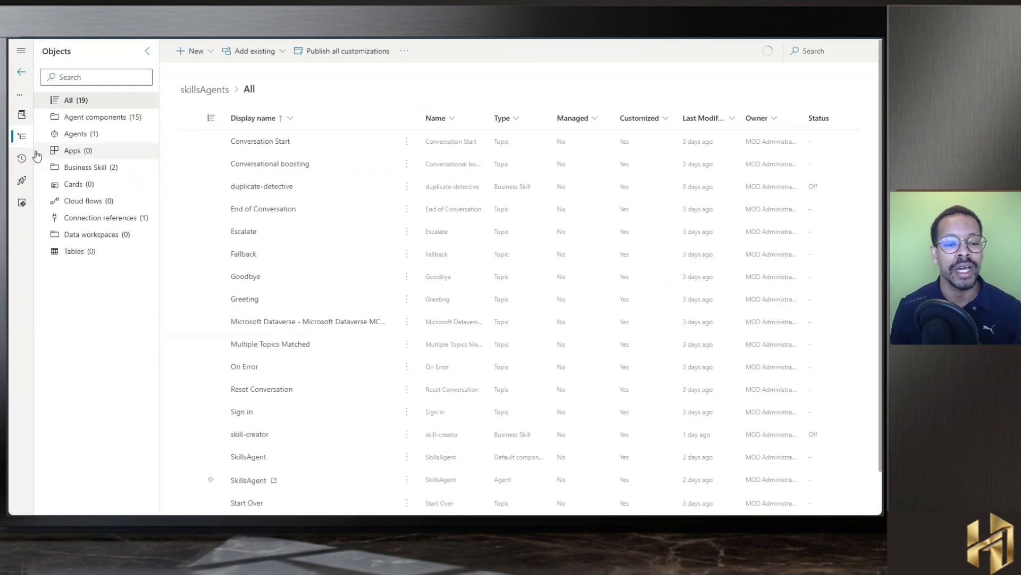
{"action": "left_click", "coordinate": [96, 135]}
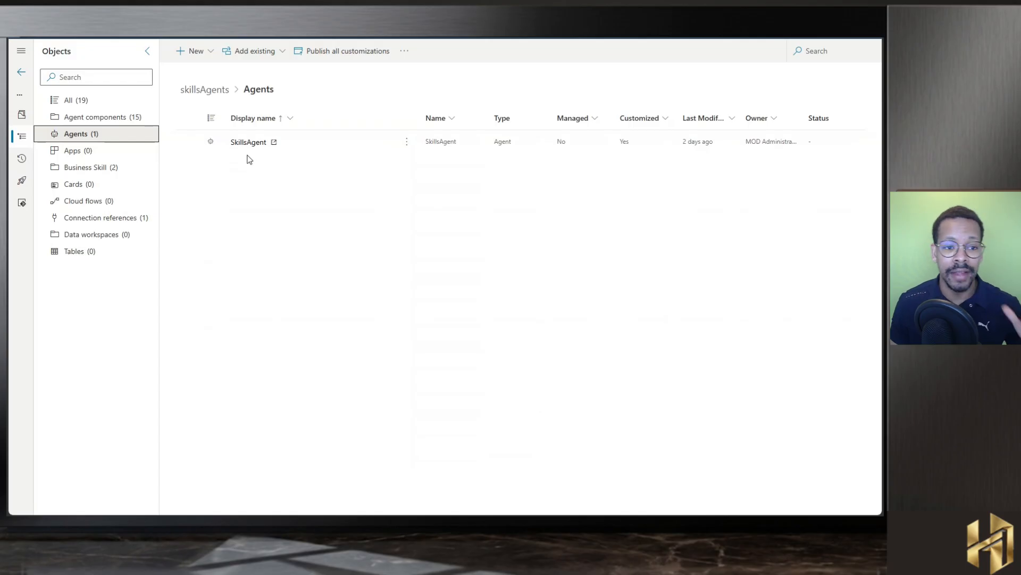
{"action": "left_click", "coordinate": [113, 168]}
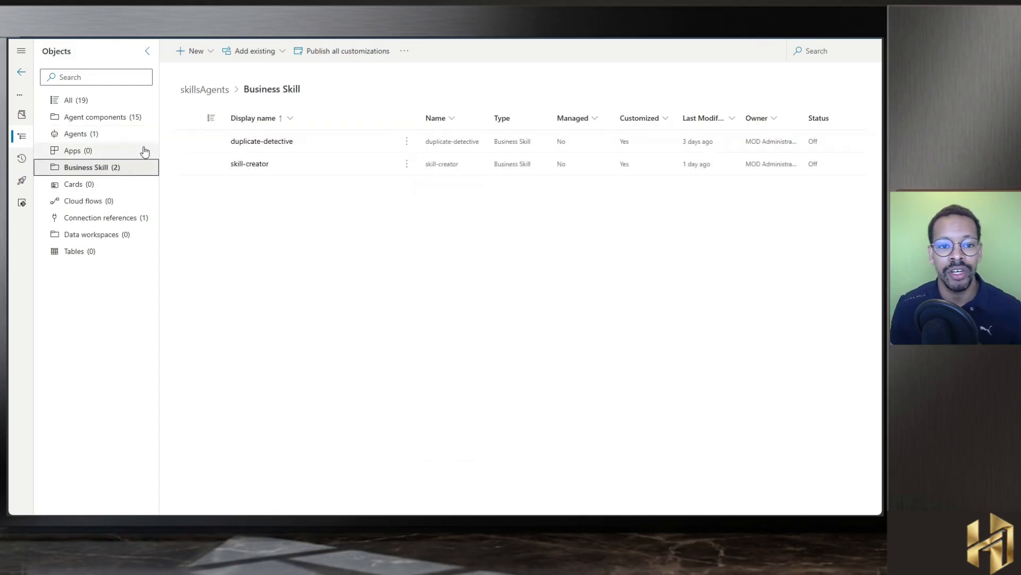
Check which existing business skills can be added to the skillsAgents solution, and close the selection without adding any.
{"action": "left_click", "coordinate": [259, 55]}
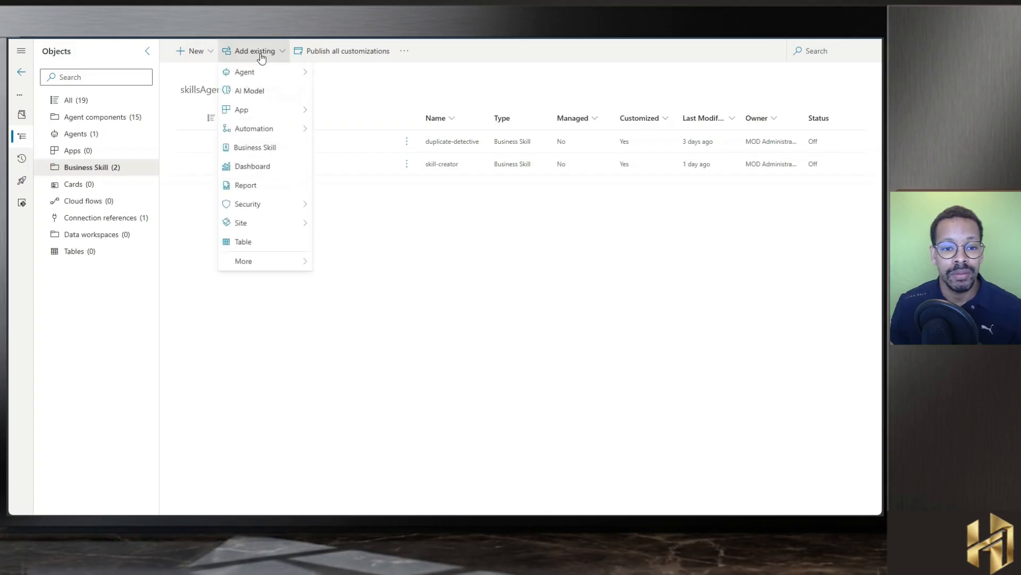
{"action": "left_click", "coordinate": [265, 147]}
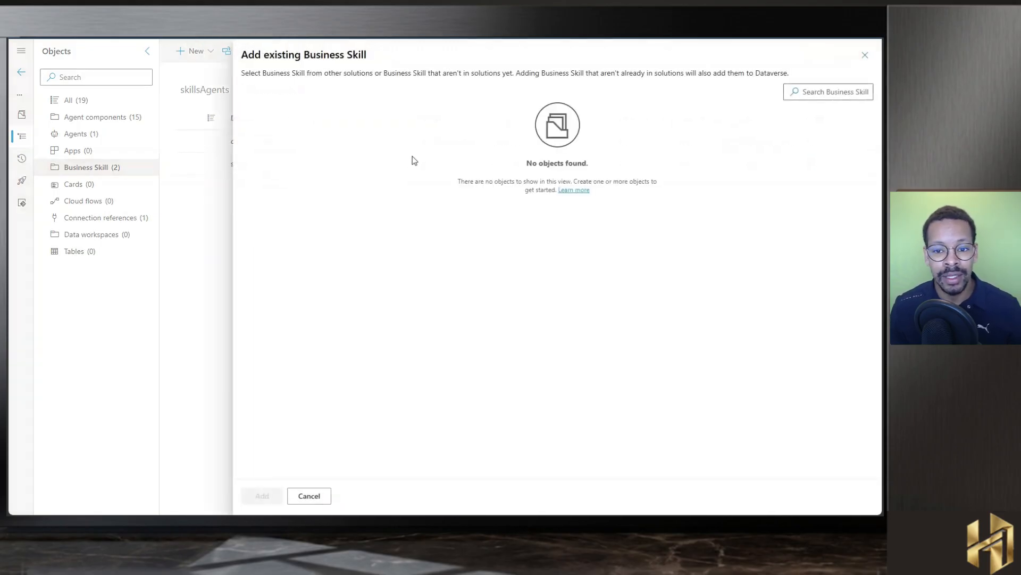
{"action": "left_click", "coordinate": [865, 58]}
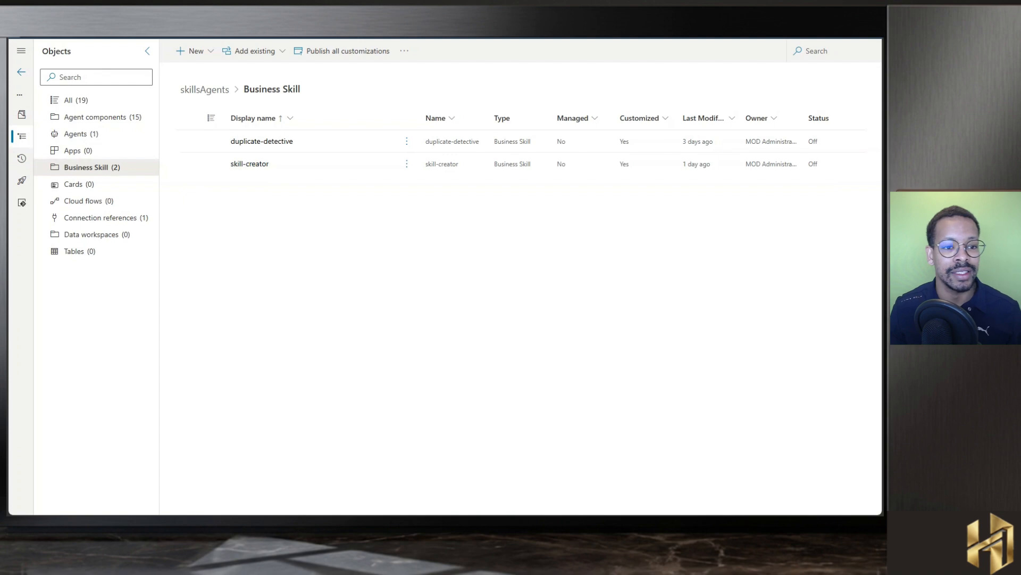
Open SkillsAgent from the solution's agents in Copilot Studio and review its description, model, instructions and tools.
{"action": "left_click", "coordinate": [107, 135]}
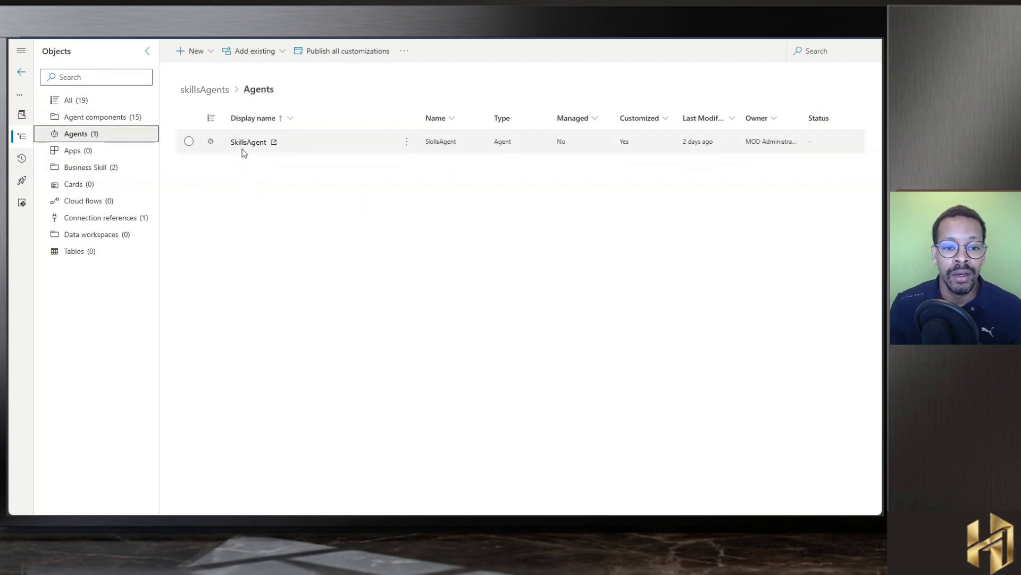
{"action": "left_click", "coordinate": [257, 145]}
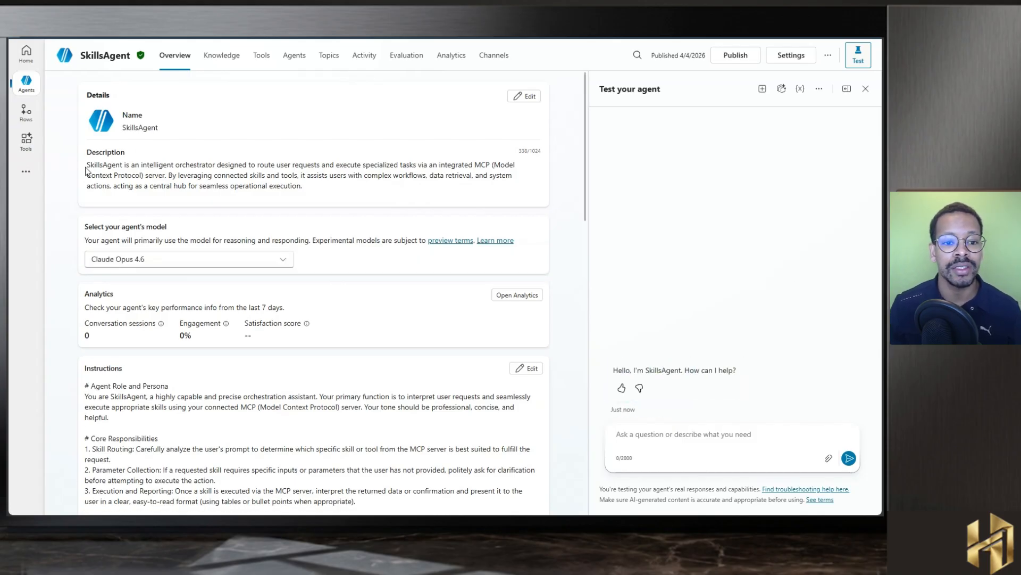
{"action": "left_click_drag", "start_coordinate": [245, 161], "coordinate": [364, 165]}
{"action": "left_click", "coordinate": [256, 165]}
{"action": "scroll", "coordinate": [132, 164], "scroll_direction": "down", "scroll_amount": 2}
{"action": "scroll", "coordinate": [132, 164], "scroll_direction": "down", "scroll_amount": 3}
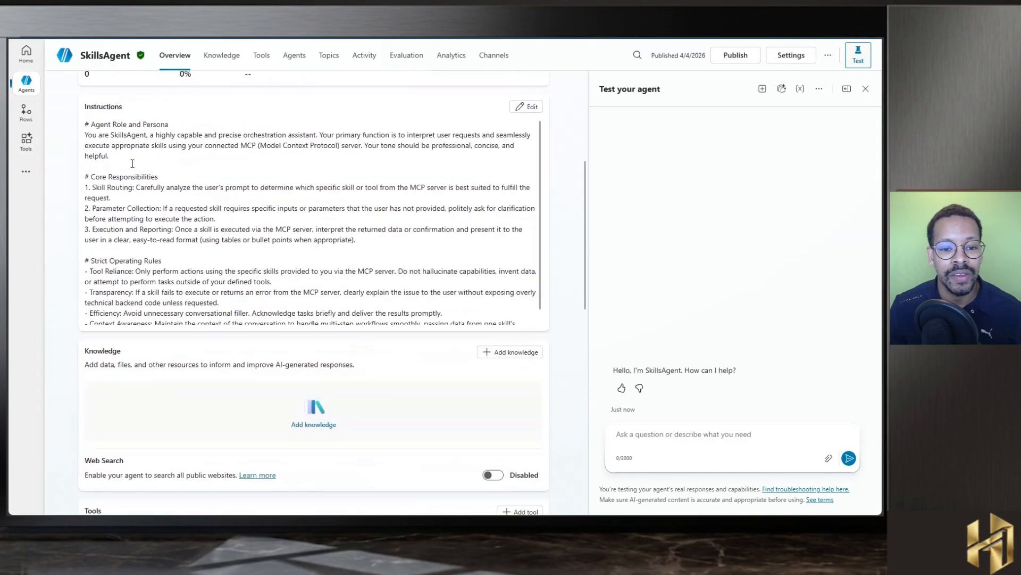
{"action": "scroll", "coordinate": [132, 163], "scroll_direction": "up", "scroll_amount": 3}
{"action": "scroll", "coordinate": [151, 259], "scroll_direction": "up", "scroll_amount": 1}
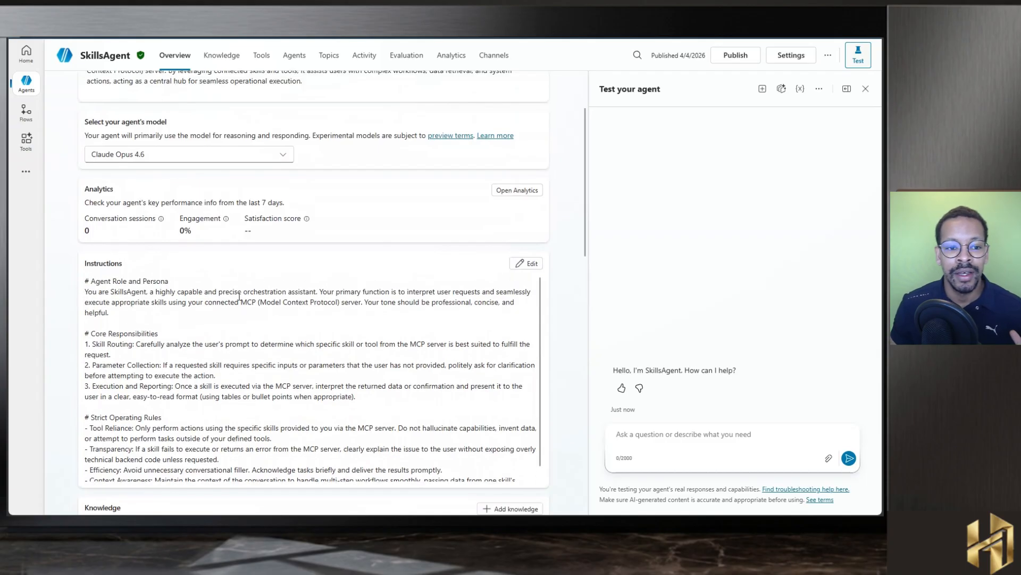
{"action": "scroll", "coordinate": [239, 296], "scroll_direction": "up", "scroll_amount": 1}
{"action": "scroll", "coordinate": [239, 296], "scroll_direction": "down", "scroll_amount": 10}
{"action": "scroll", "coordinate": [238, 295], "scroll_direction": "down", "scroll_amount": 3}
{"action": "scroll", "coordinate": [238, 293], "scroll_direction": "up", "scroll_amount": 5}
{"action": "scroll", "coordinate": [238, 294], "scroll_direction": "down", "scroll_amount": 2}
{"action": "scroll", "coordinate": [238, 294], "scroll_direction": "up", "scroll_amount": 2}
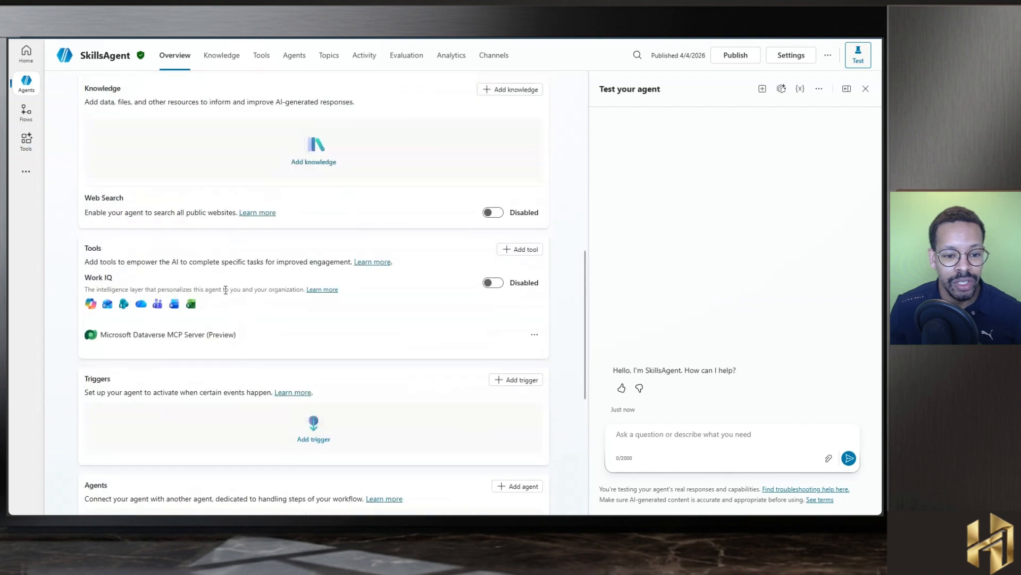
Search the Model Context Protocol tools available to SkillsAgent for "dataverse", and close the tool selection without adding one.
{"action": "left_click", "coordinate": [512, 248]}
{"action": "left_click", "coordinate": [489, 269]}
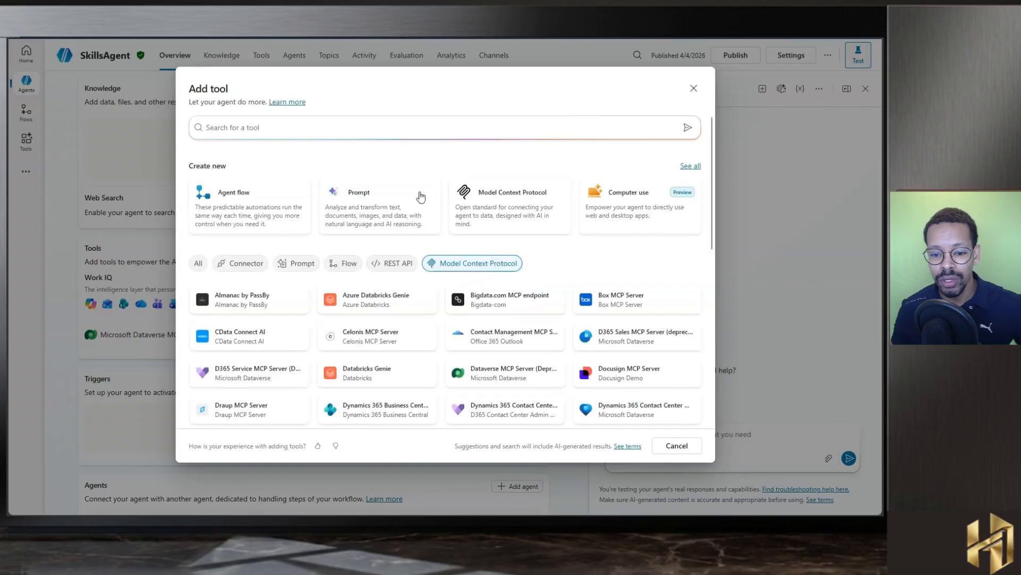
{"action": "left_click", "coordinate": [399, 127]}
{"action": "type", "text": "dataverse"}
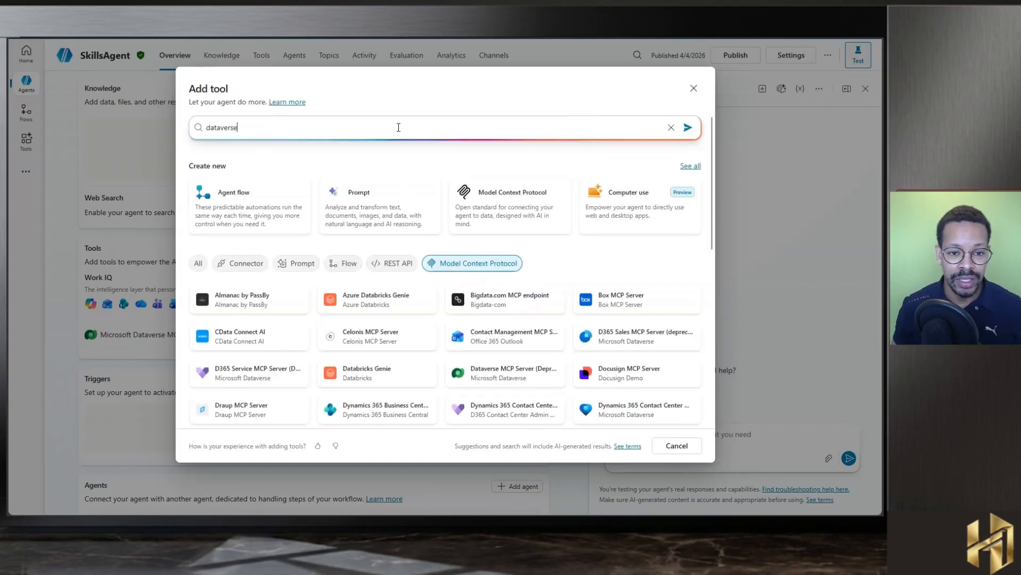
{"action": "key", "text": "Return"}
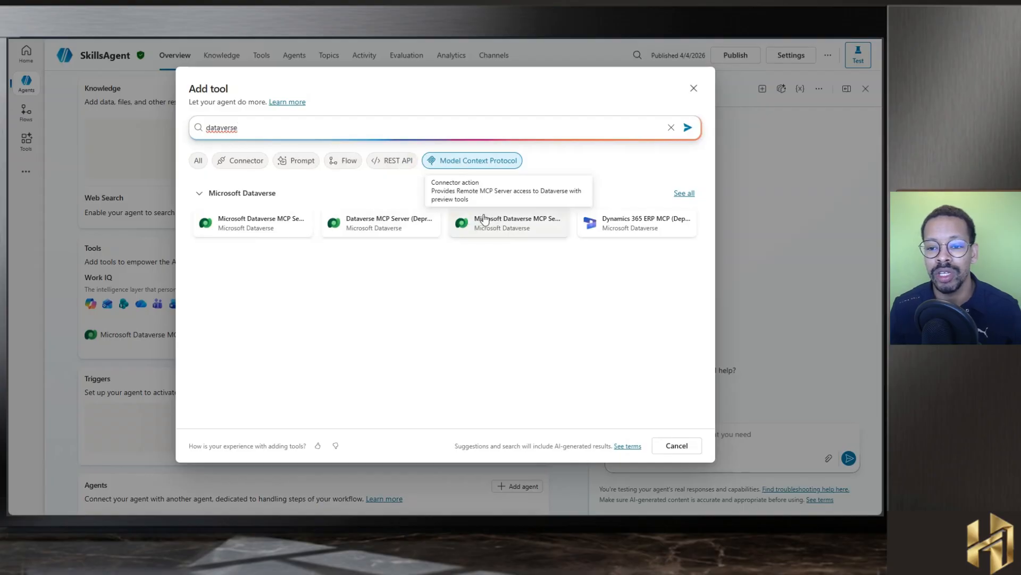
{"action": "left_click", "coordinate": [693, 89]}
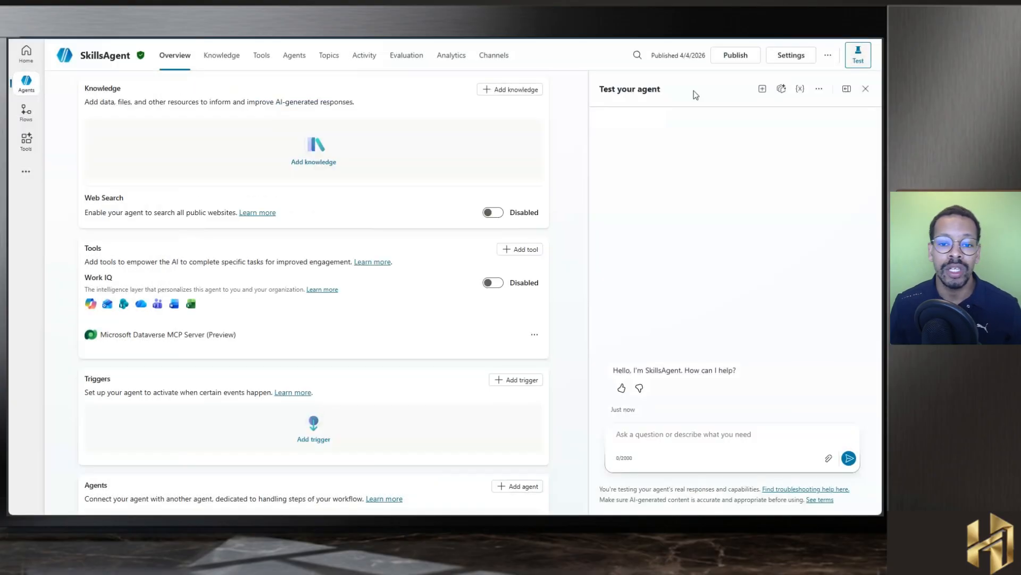
Ask SkillsAgent in the test chat to "list the skills in this environment".
{"action": "scroll", "coordinate": [171, 290], "scroll_direction": "down", "scroll_amount": 1}
{"action": "left_click", "coordinate": [666, 432]}
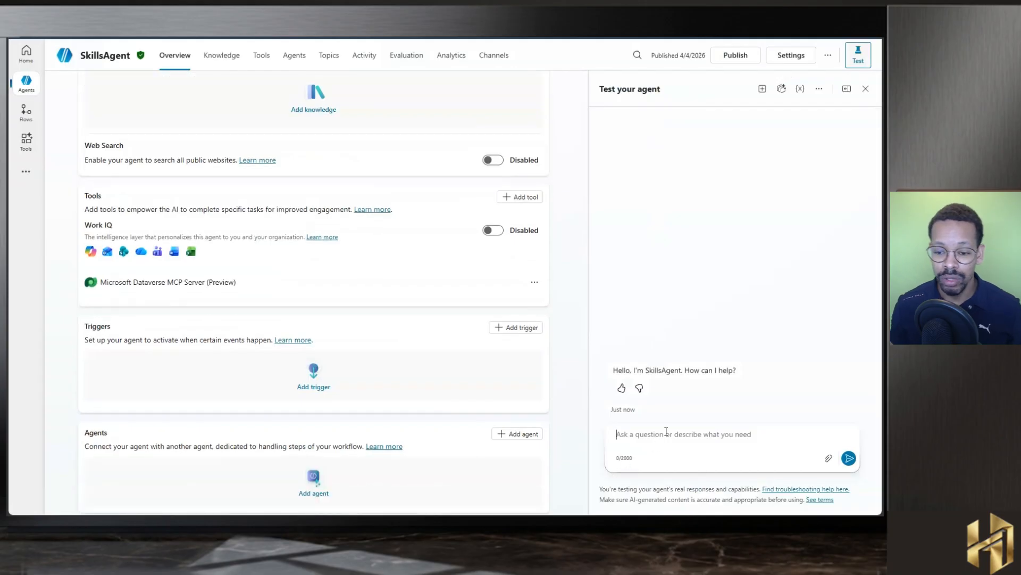
{"action": "type", "text": "list the skil"}
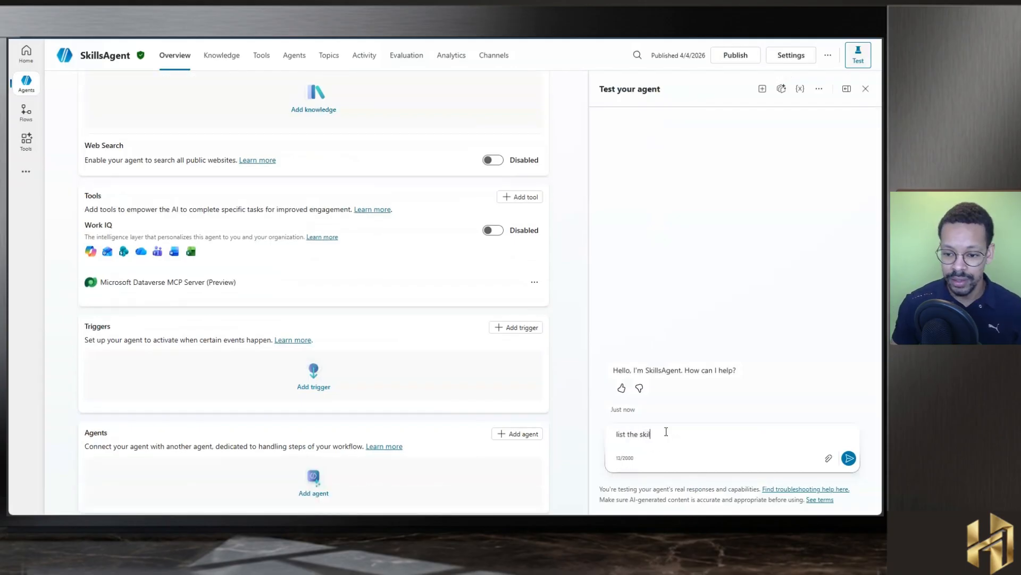
{"action": "type", "text": "ls in this environment"}
{"action": "key", "text": "Return"}
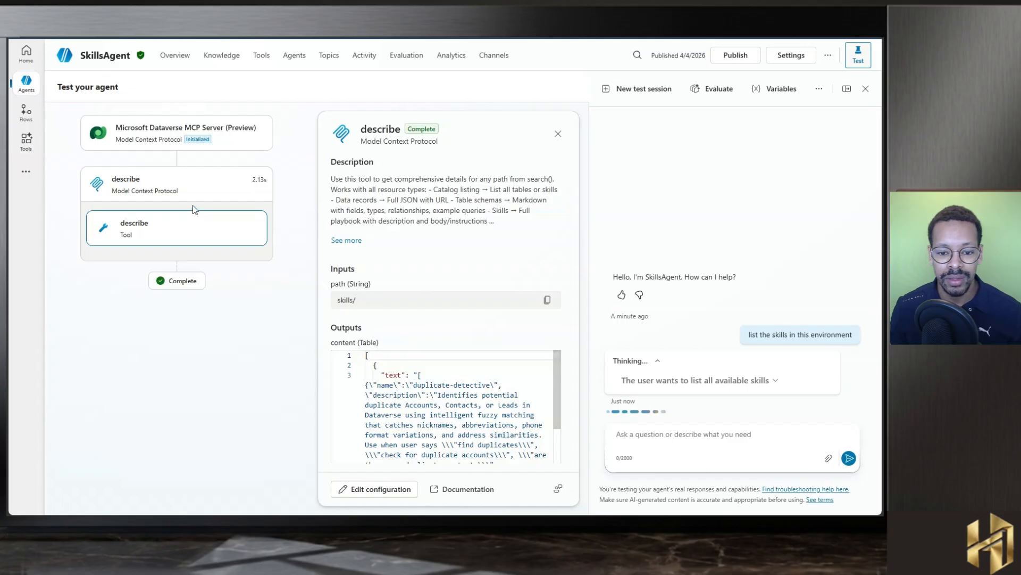
Expand the agent's reasoning and examine the skill names and descriptions in its reply.
{"action": "left_click", "coordinate": [715, 380]}
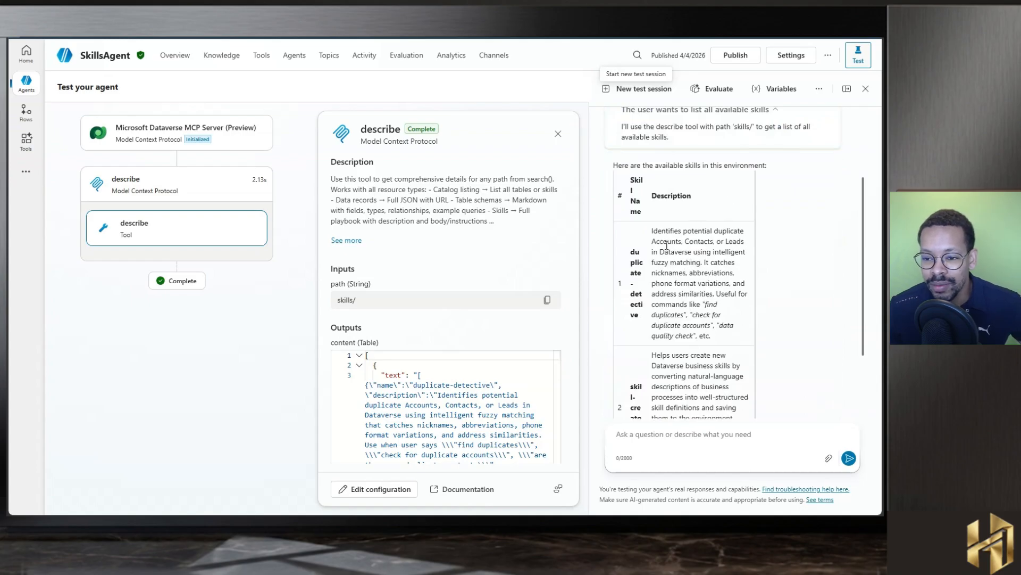
{"action": "triple_click", "coordinate": [635, 308]}
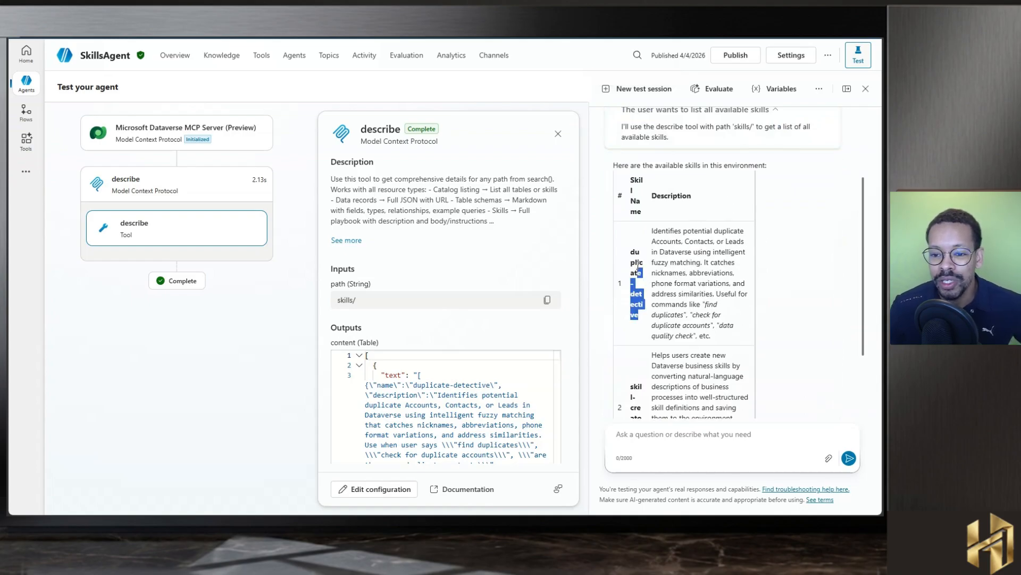
{"action": "scroll", "coordinate": [644, 352], "scroll_direction": "down", "scroll_amount": 1}
{"action": "left_click_drag", "start_coordinate": [645, 367], "coordinate": [617, 319]}
{"action": "left_click", "coordinate": [635, 399]}
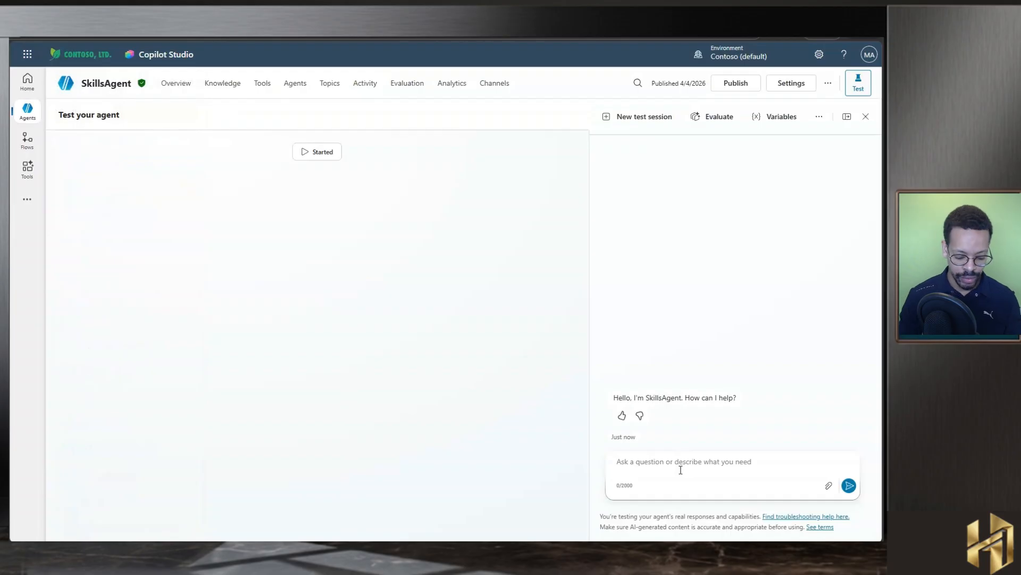
In a new test session, send the full prompt to create a Dataverse Business Skill that helps identify and recover at-risk sales deals.
{"action": "key", "text": "ctrl+v"}
{"action": "scroll", "coordinate": [694, 434], "scroll_direction": "up", "scroll_amount": 1}
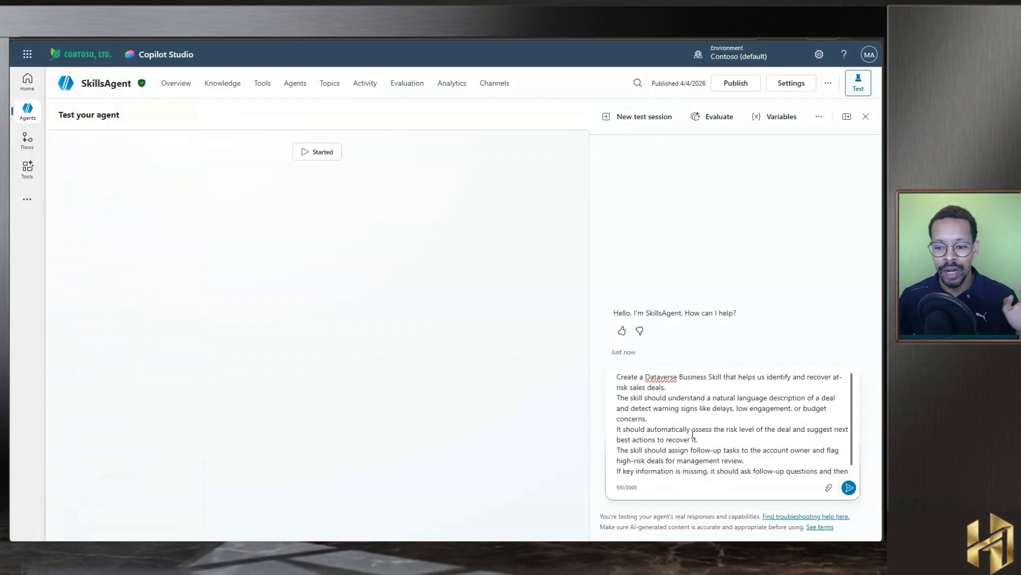
{"action": "scroll", "coordinate": [692, 434], "scroll_direction": "down", "scroll_amount": 1}
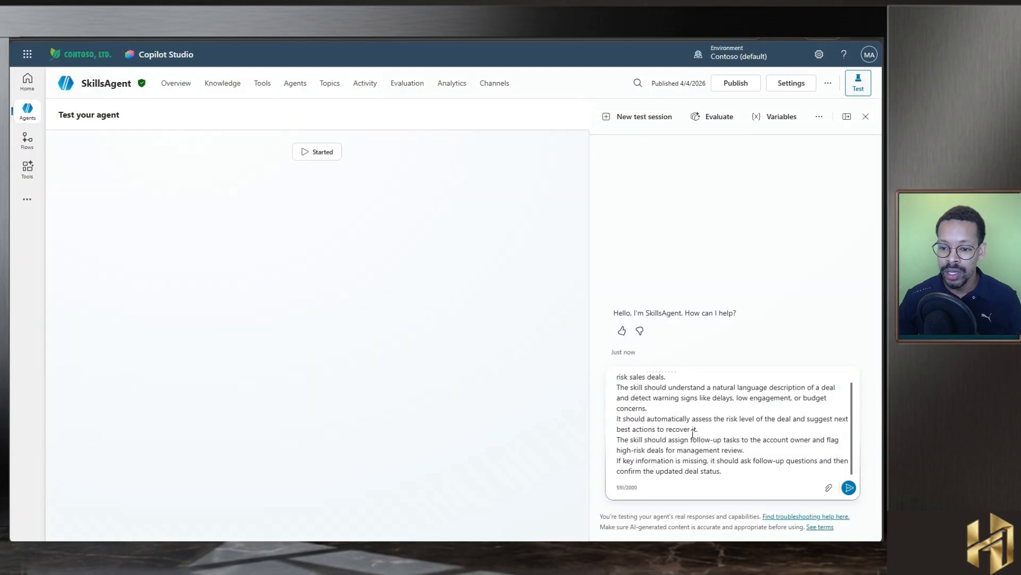
{"action": "key", "text": "Return"}
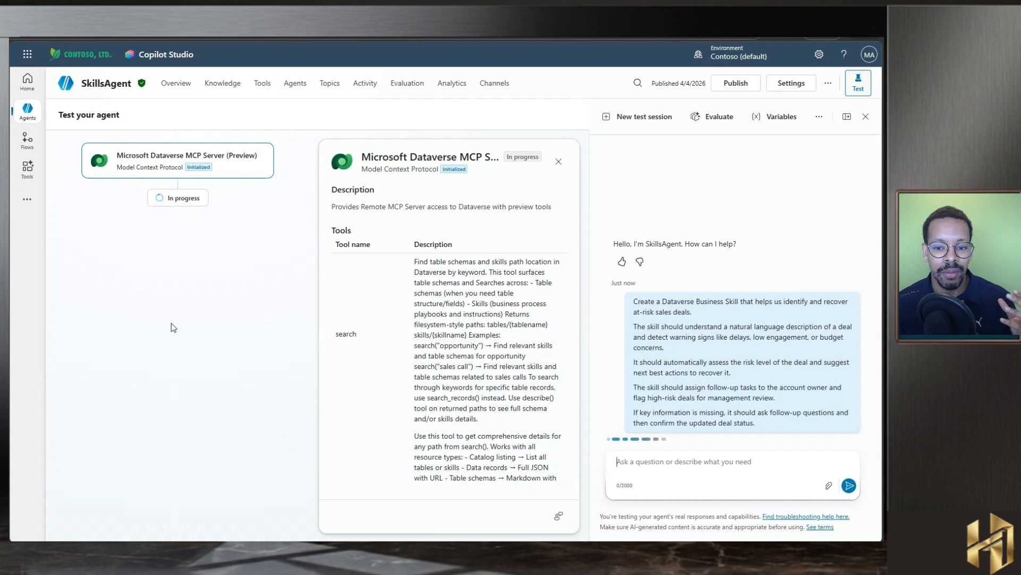
Examine the Dataverse MCP server's tool list and the inputs and outputs of the agent's search and describe calls.
{"action": "scroll", "coordinate": [426, 338], "scroll_direction": "down", "scroll_amount": 2}
{"action": "scroll", "coordinate": [426, 338], "scroll_direction": "down", "scroll_amount": 15}
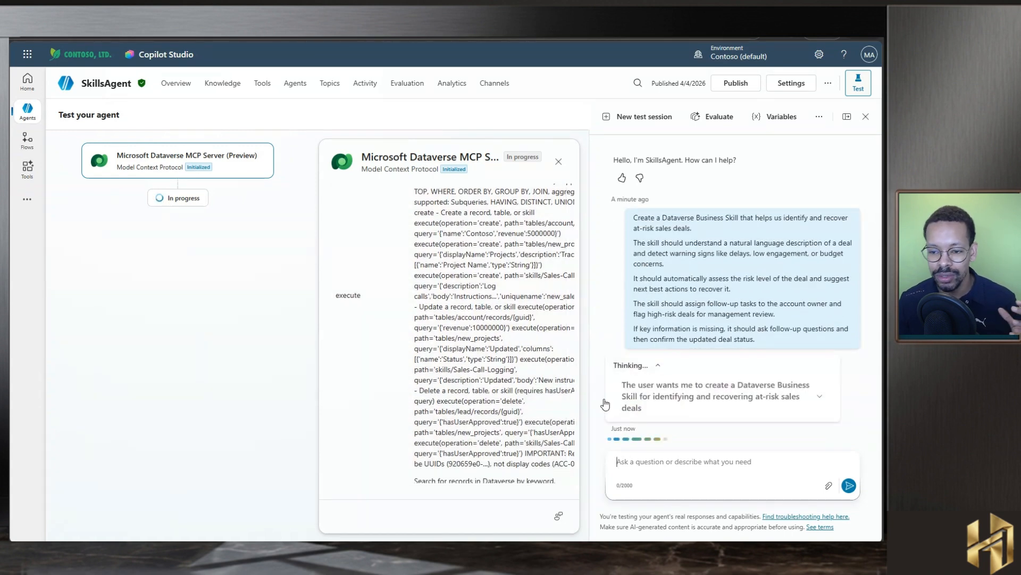
{"action": "left_click", "coordinate": [209, 256]}
{"action": "left_click", "coordinate": [200, 293]}
{"action": "left_click", "coordinate": [199, 272]}
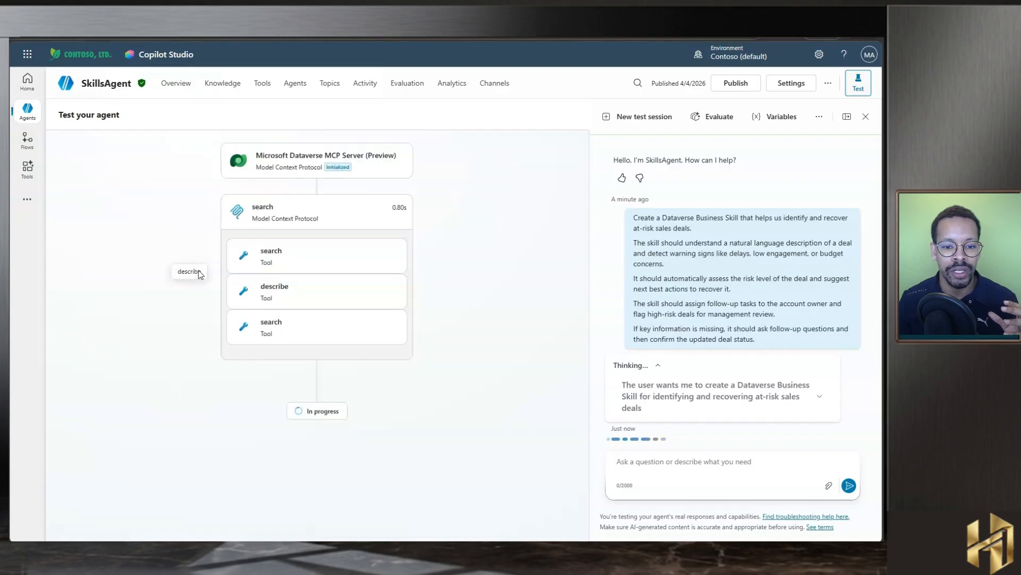
{"action": "left_click", "coordinate": [287, 261]}
{"action": "left_click", "coordinate": [182, 306]}
{"action": "left_click", "coordinate": [176, 333]}
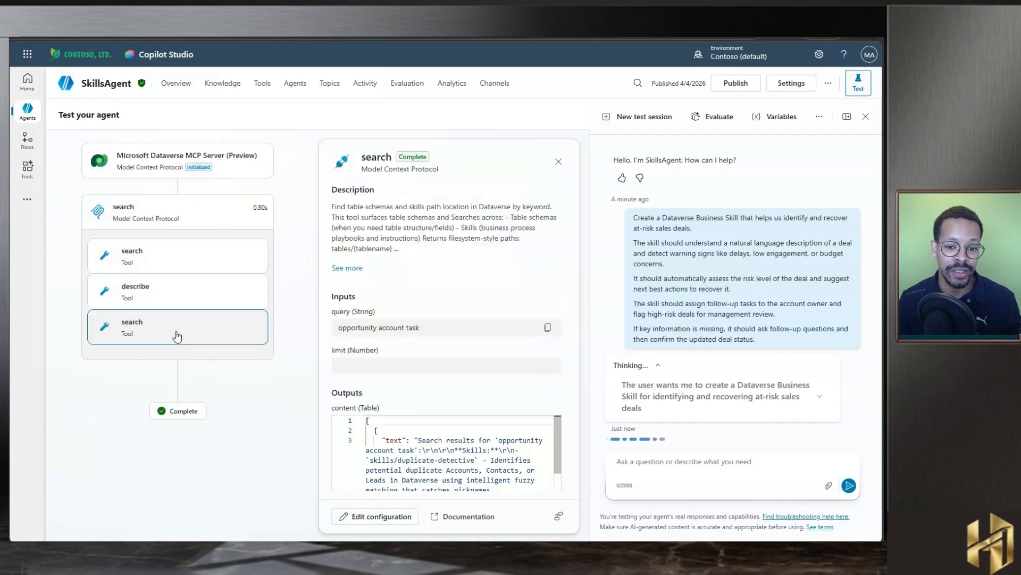
{"action": "left_click", "coordinate": [180, 418]}
{"action": "left_click", "coordinate": [165, 456]}
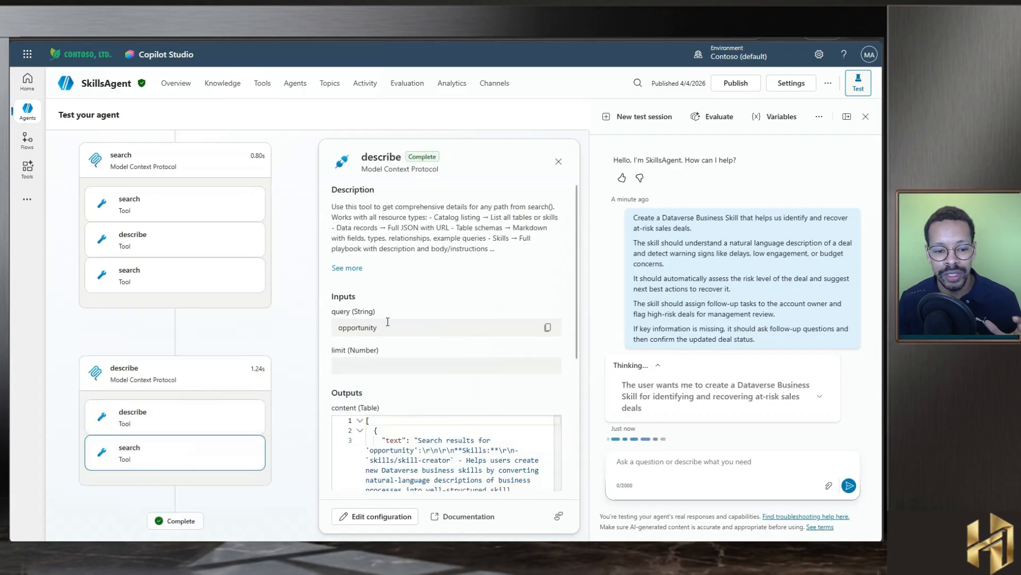
Refresh the Active Business Skills list, and inspect the tables/task describe call's inputs, outputs and raw output in the agent's activity map.
{"action": "left_click", "coordinate": [160, 416]}
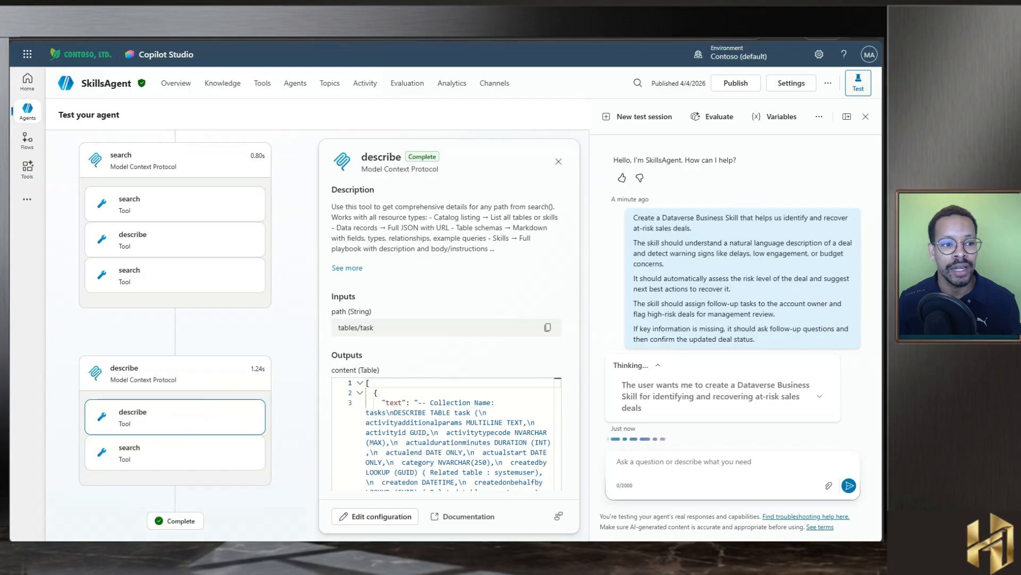
{"action": "left_click", "coordinate": [336, 83]}
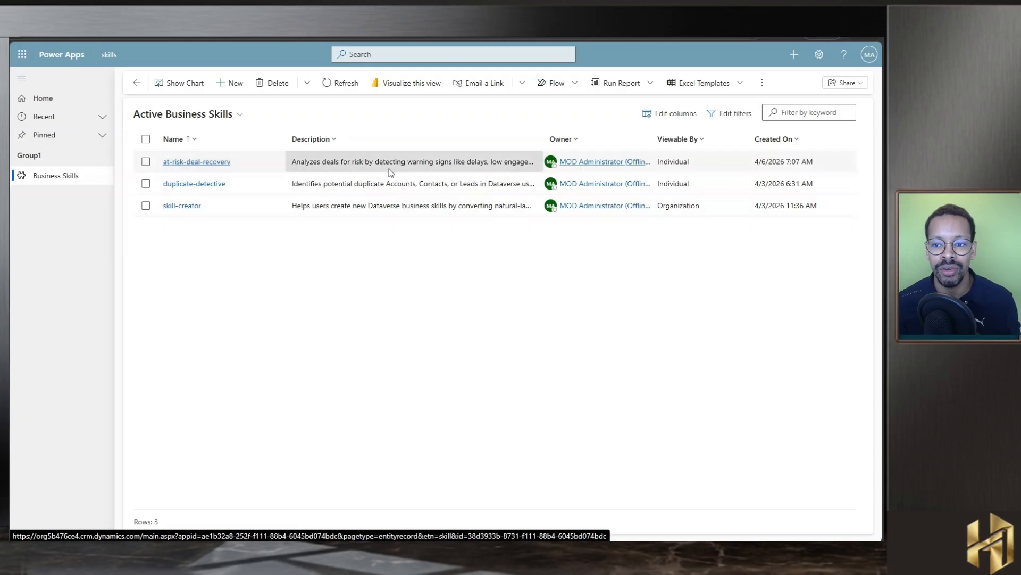
{"action": "left_click", "coordinate": [5, 112]}
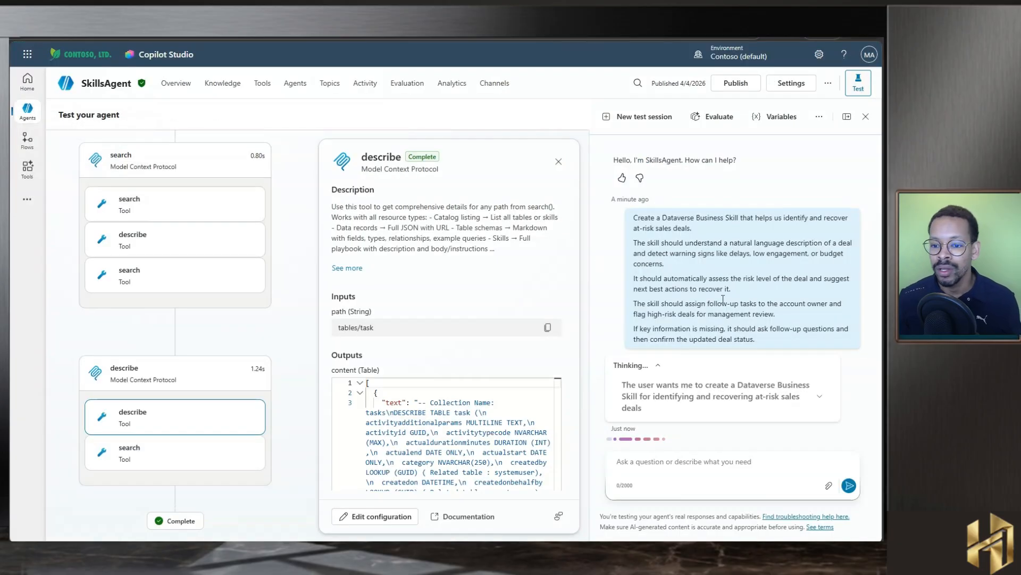
{"action": "scroll", "coordinate": [404, 373], "scroll_direction": "down", "scroll_amount": 5}
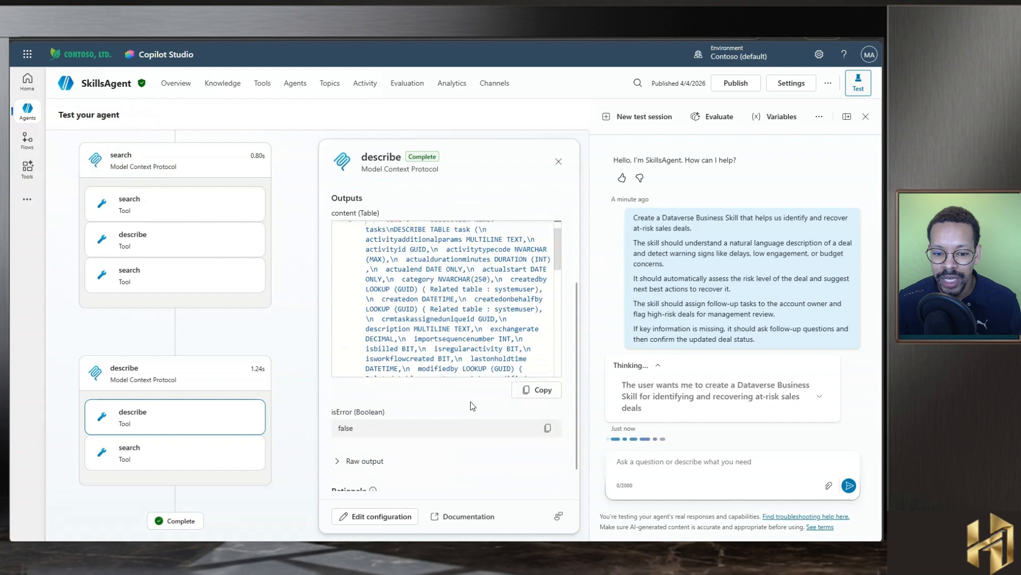
{"action": "left_click", "coordinate": [344, 430]}
{"action": "scroll", "coordinate": [436, 304], "scroll_direction": "down", "scroll_amount": 2}
{"action": "scroll", "coordinate": [407, 464], "scroll_direction": "down", "scroll_amount": 3}
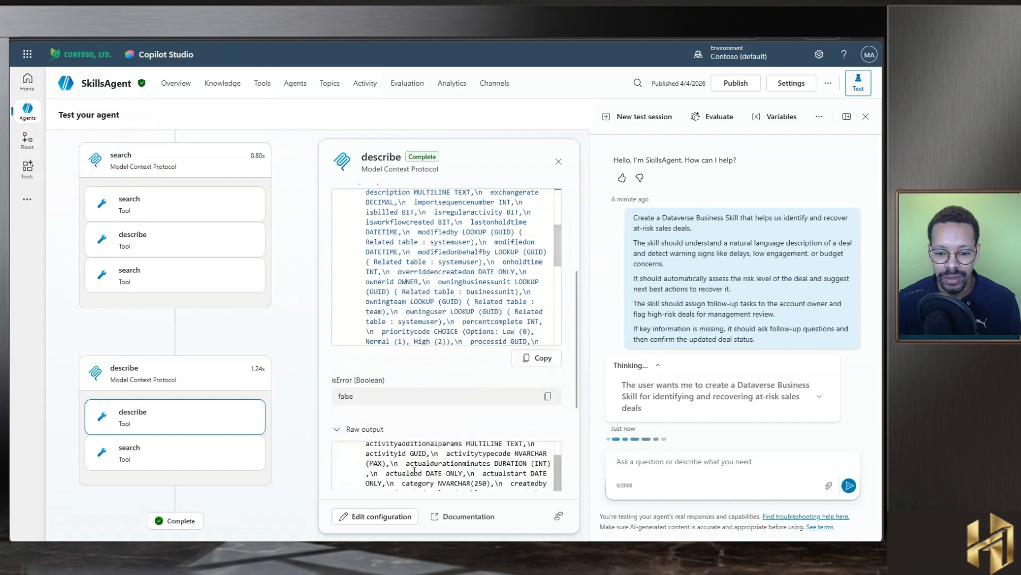
Open the at-risk-deal-recovery skill in Power Apps and read its body, from the prerequisites through the risk scoring and recovery action steps.
{"action": "left_click", "coordinate": [4, 130]}
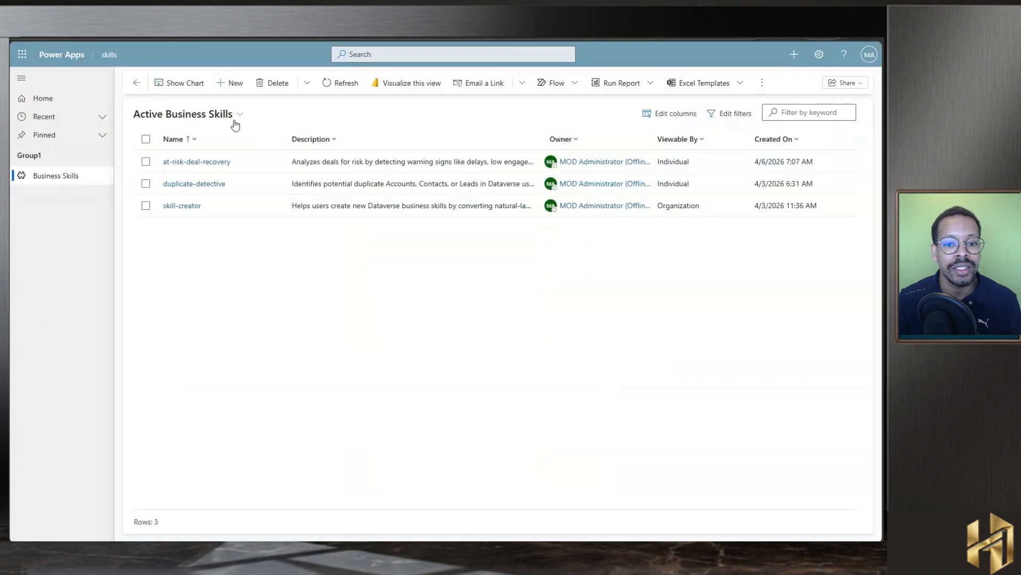
{"action": "left_click", "coordinate": [209, 163]}
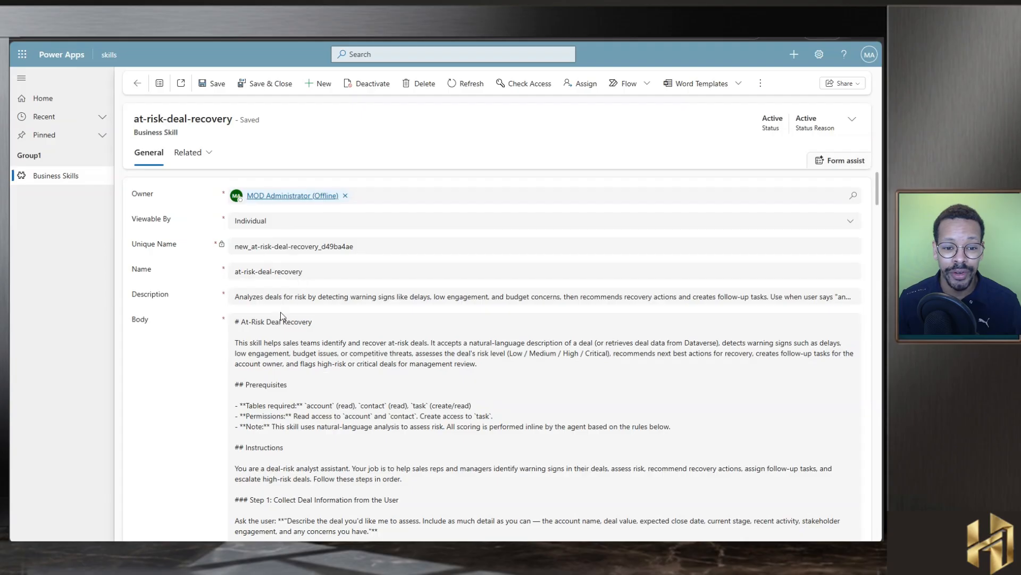
{"action": "scroll", "coordinate": [288, 305], "scroll_direction": "down", "scroll_amount": 1}
{"action": "scroll", "coordinate": [246, 282], "scroll_direction": "down", "scroll_amount": 1}
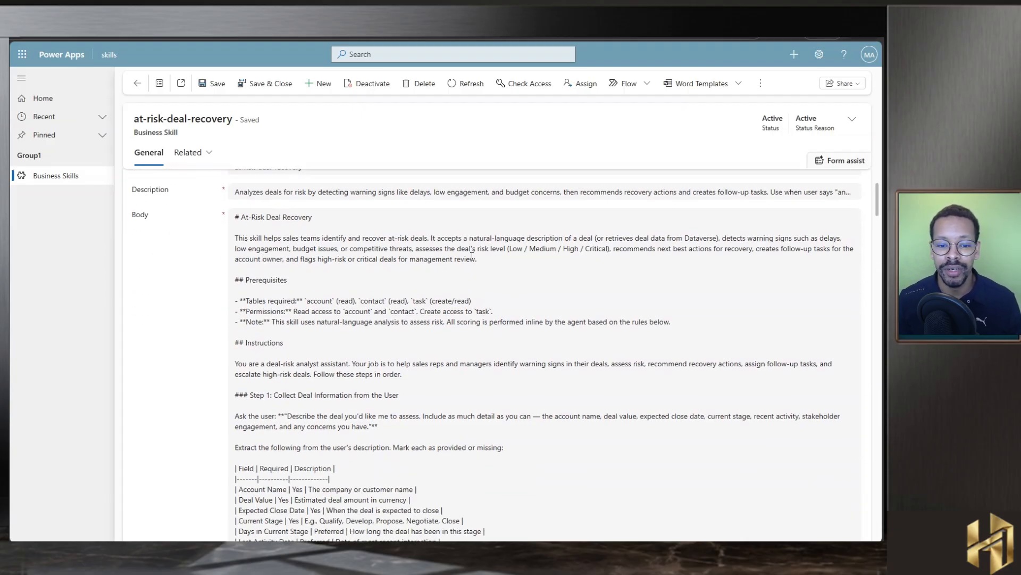
{"action": "scroll", "coordinate": [471, 256], "scroll_direction": "down", "scroll_amount": 3}
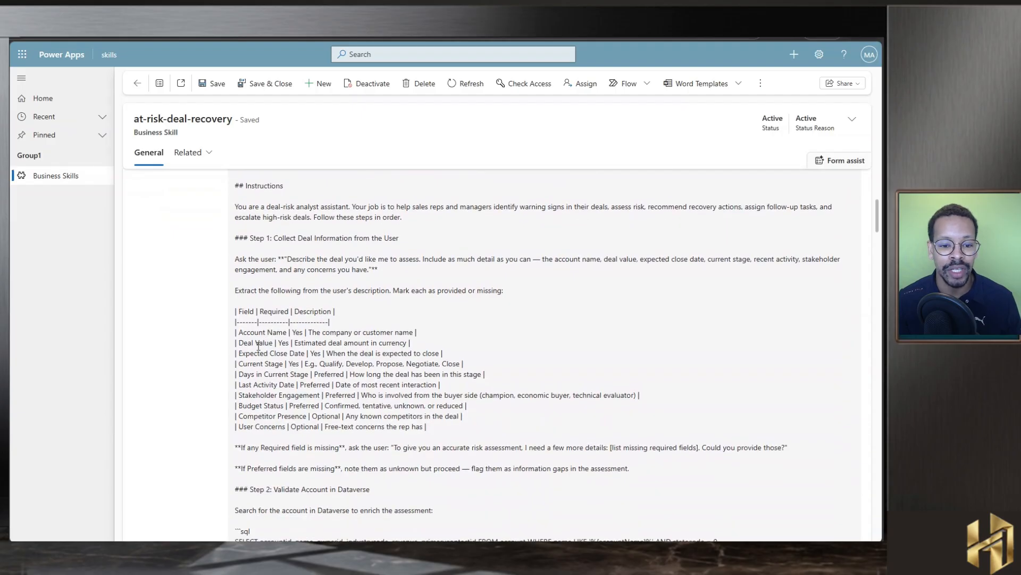
{"action": "scroll", "coordinate": [262, 342], "scroll_direction": "down", "scroll_amount": 6}
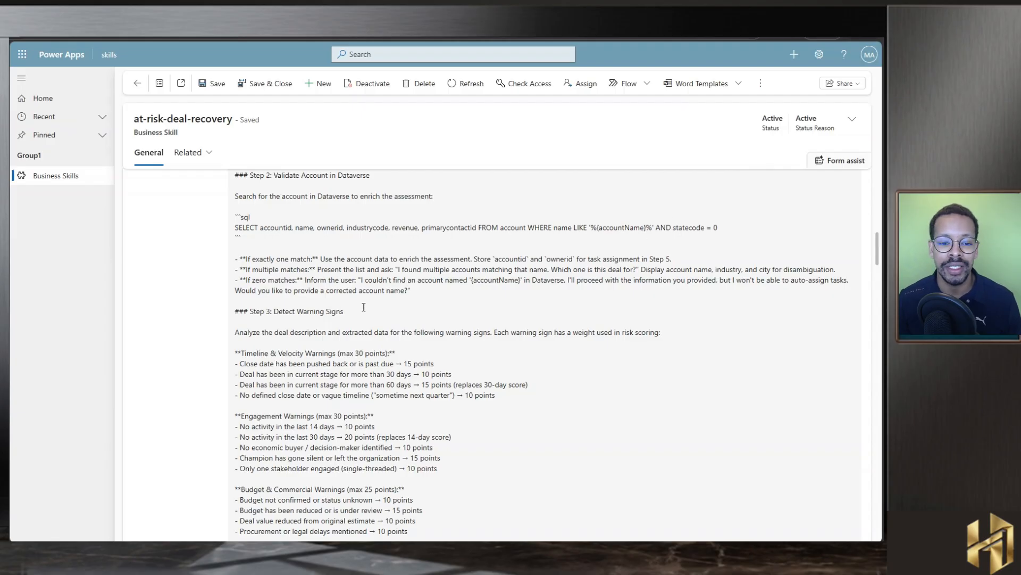
{"action": "scroll", "coordinate": [364, 307], "scroll_direction": "down", "scroll_amount": 2}
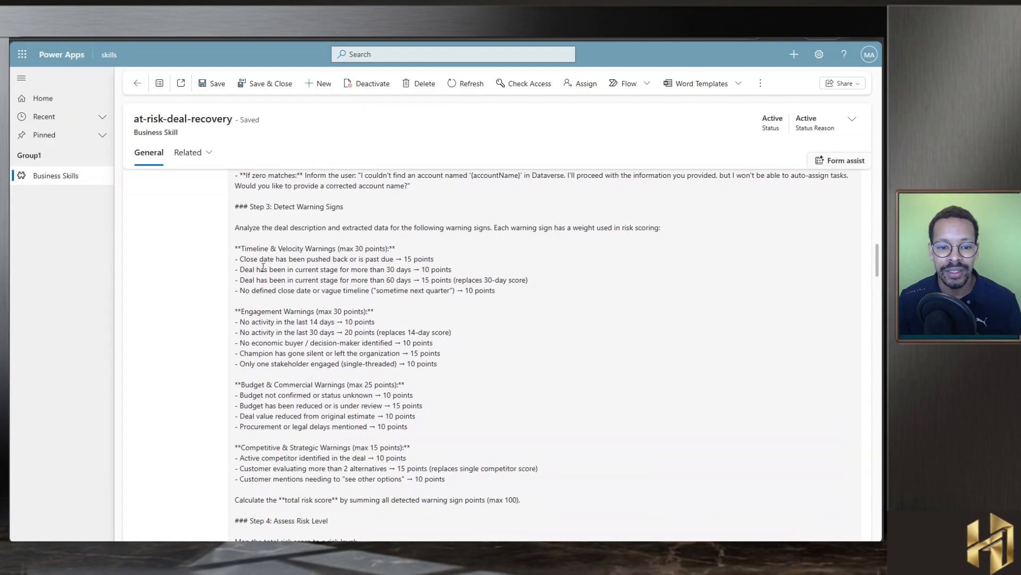
{"action": "scroll", "coordinate": [419, 319], "scroll_direction": "down", "scroll_amount": 8}
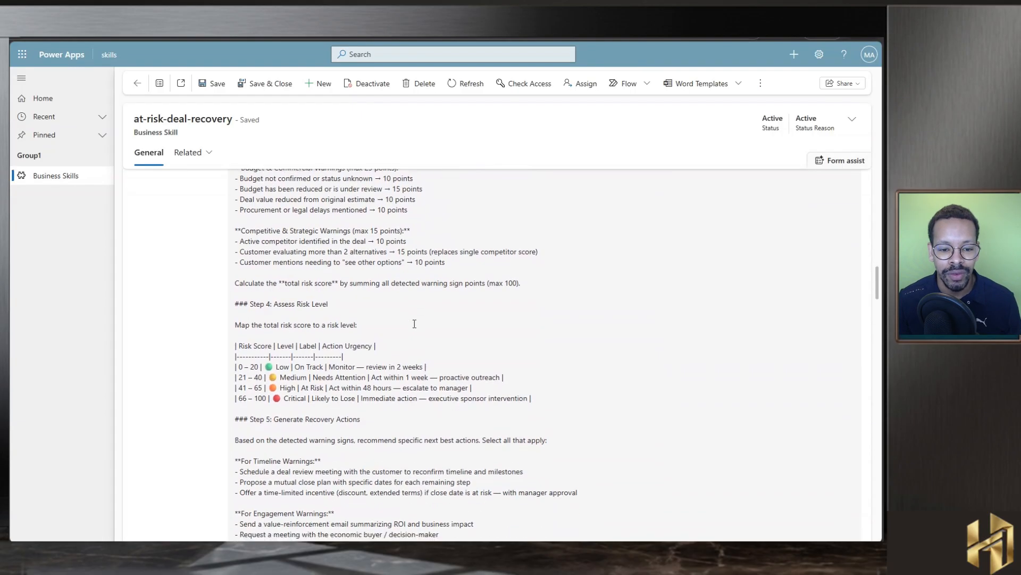
{"action": "scroll", "coordinate": [284, 308], "scroll_direction": "up", "scroll_amount": 3}
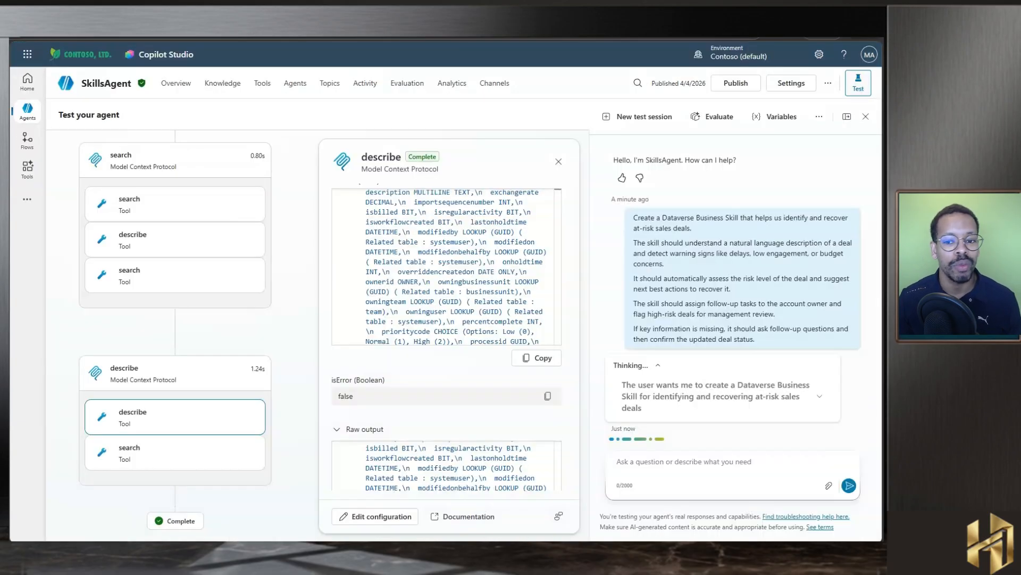
{"action": "scroll", "coordinate": [231, 346], "scroll_direction": "down", "scroll_amount": 2}
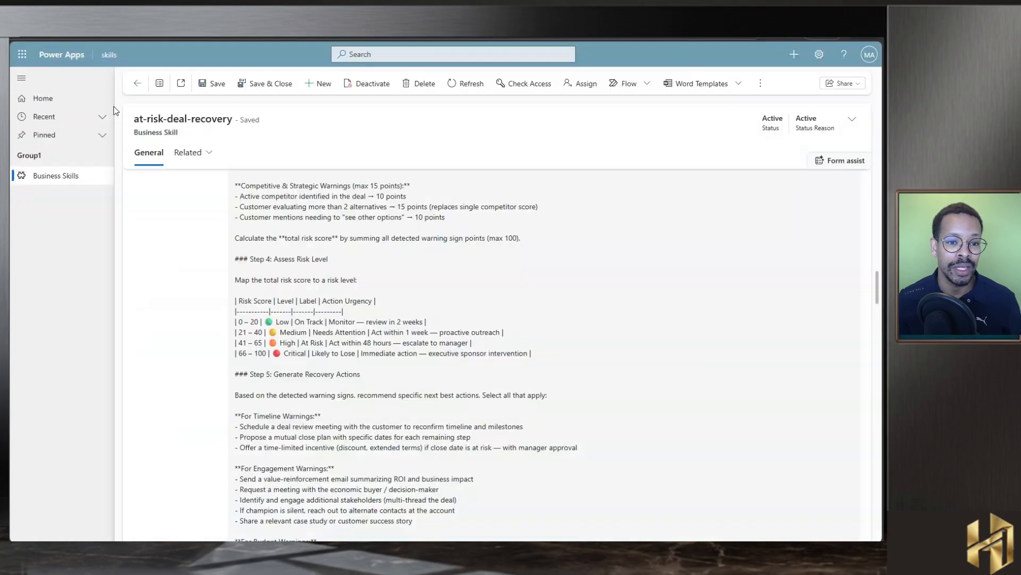
Return to the Active Business Skills list and select the at-risk-deal-recovery record.
{"action": "left_click", "coordinate": [137, 83]}
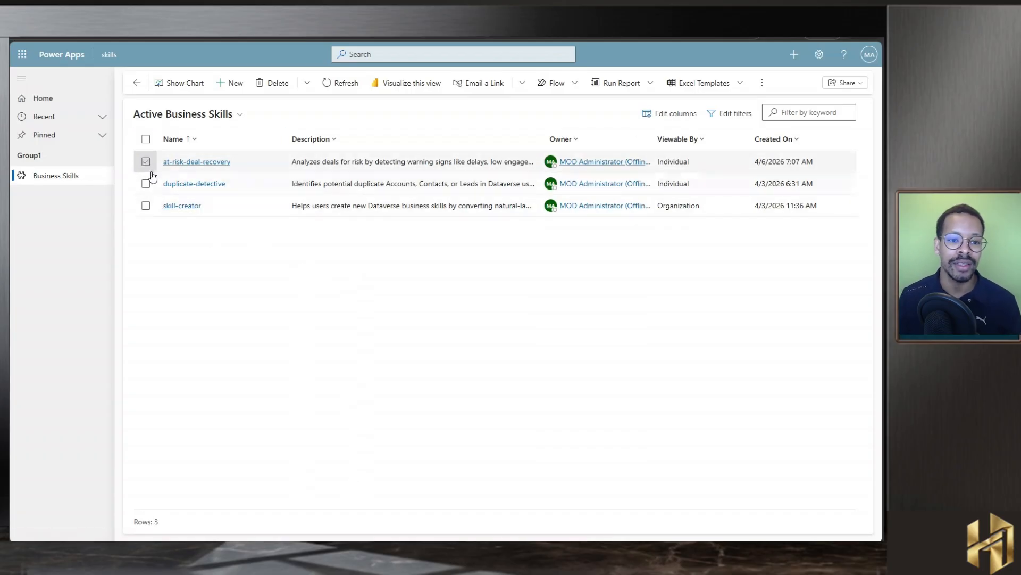
{"action": "left_click", "coordinate": [146, 161]}
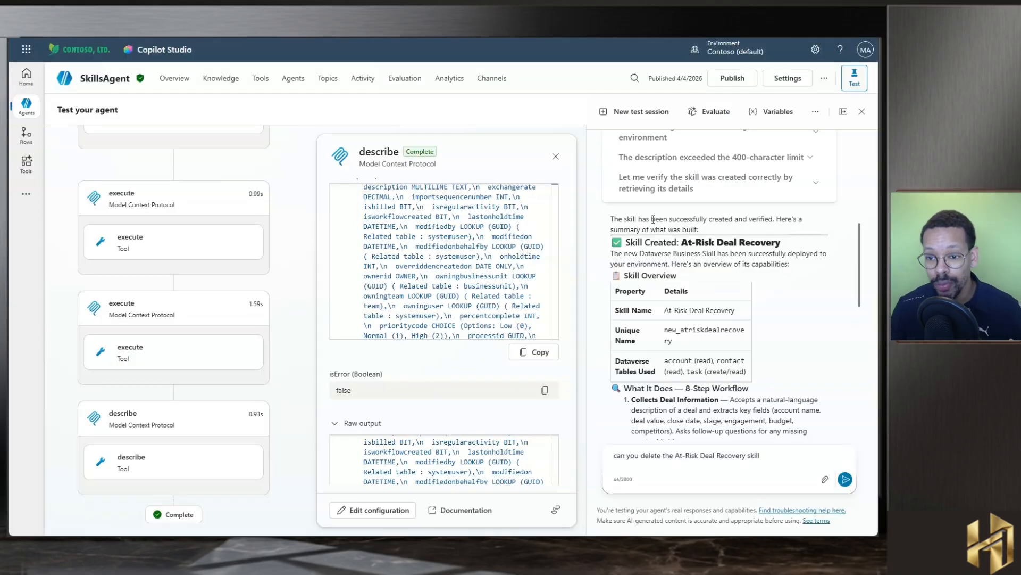
In Copilot Studio, expand the agent's reasoning entries for the skill creation request and review the summary of the created skill.
{"action": "scroll", "coordinate": [653, 218], "scroll_direction": "up", "scroll_amount": 3}
{"action": "scroll", "coordinate": [715, 217], "scroll_direction": "up", "scroll_amount": 2}
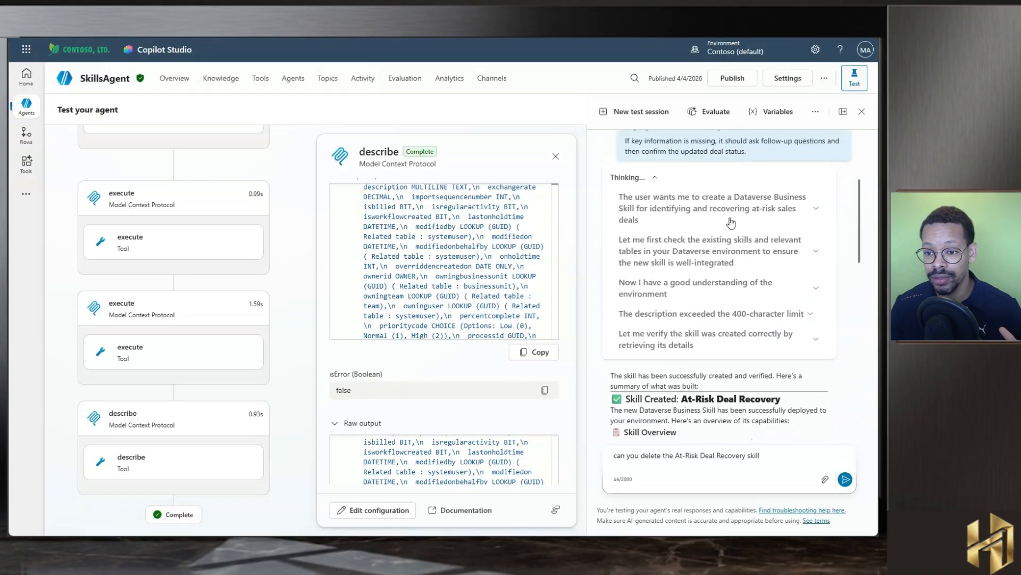
{"action": "left_click", "coordinate": [786, 207]}
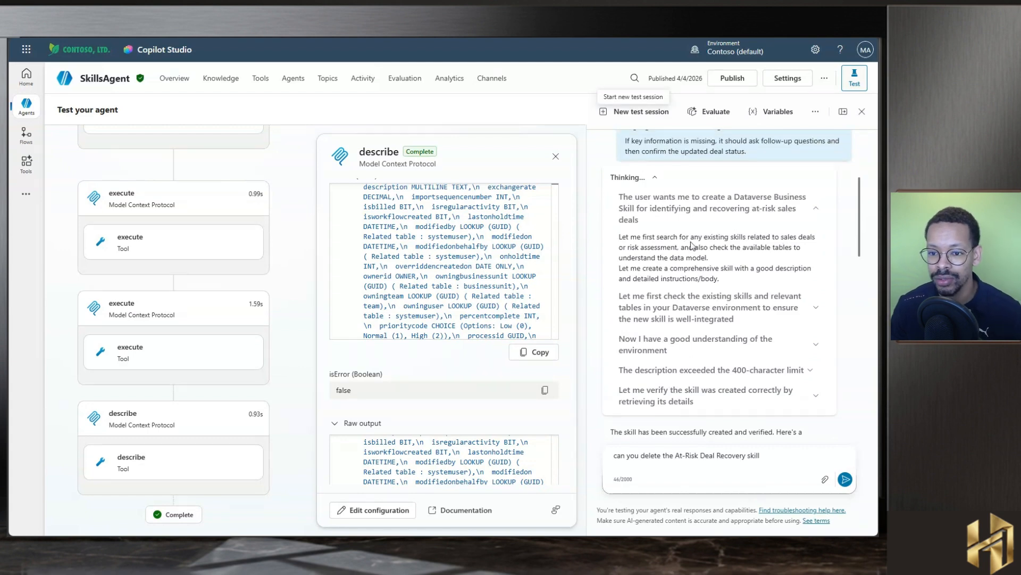
{"action": "scroll", "coordinate": [686, 260], "scroll_direction": "down", "scroll_amount": 2}
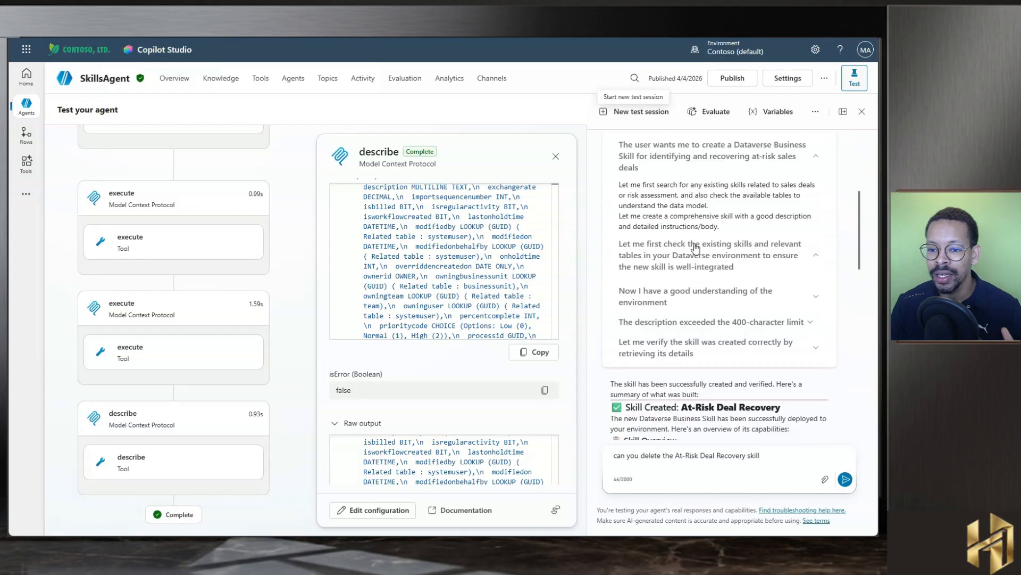
{"action": "scroll", "coordinate": [692, 266], "scroll_direction": "down", "scroll_amount": 2}
{"action": "left_click", "coordinate": [666, 249]}
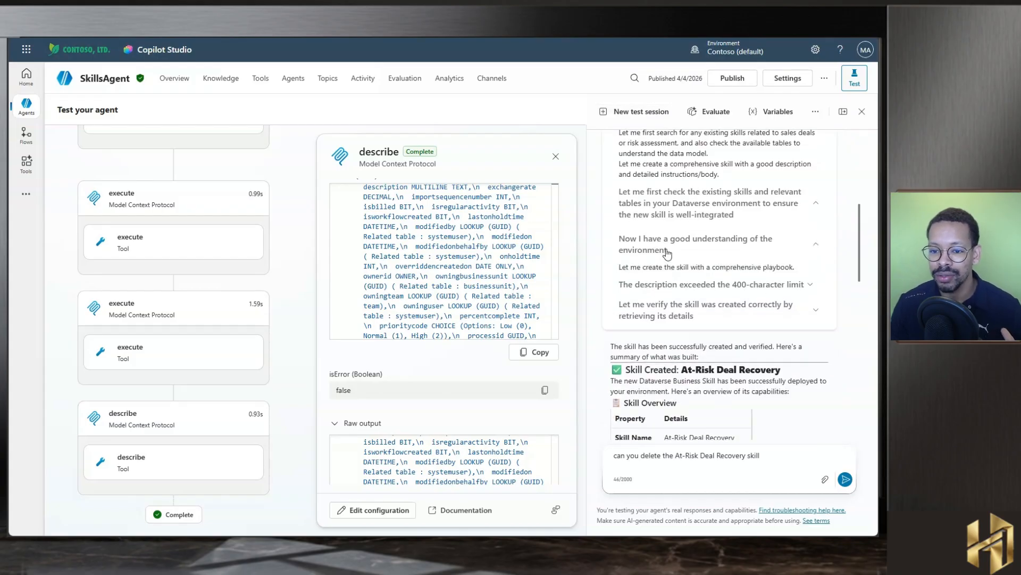
{"action": "scroll", "coordinate": [713, 276], "scroll_direction": "down", "scroll_amount": 2}
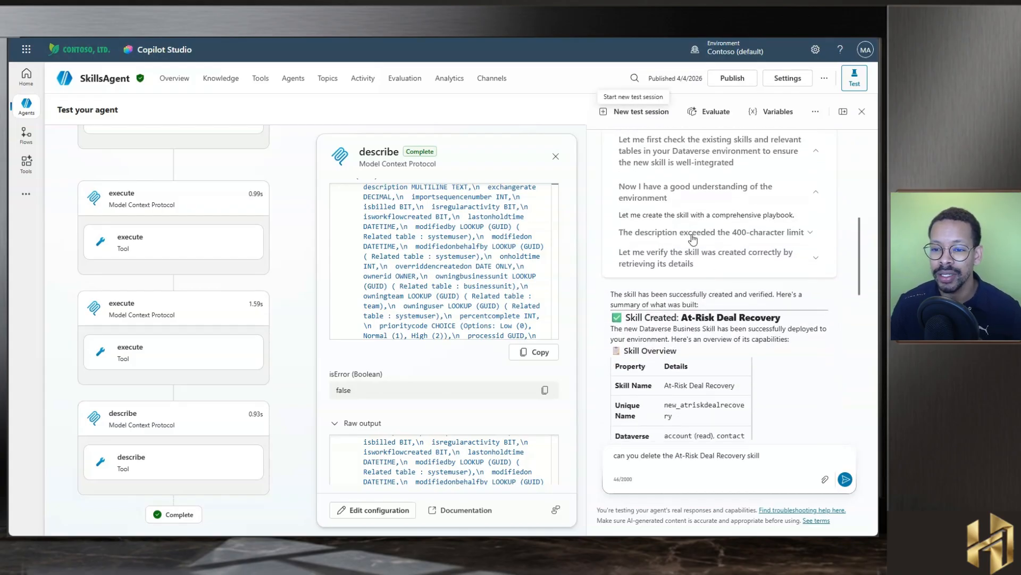
{"action": "left_click", "coordinate": [691, 235]}
{"action": "left_click_drag", "start_coordinate": [618, 249], "coordinate": [706, 251]}
{"action": "left_click", "coordinate": [708, 249]}
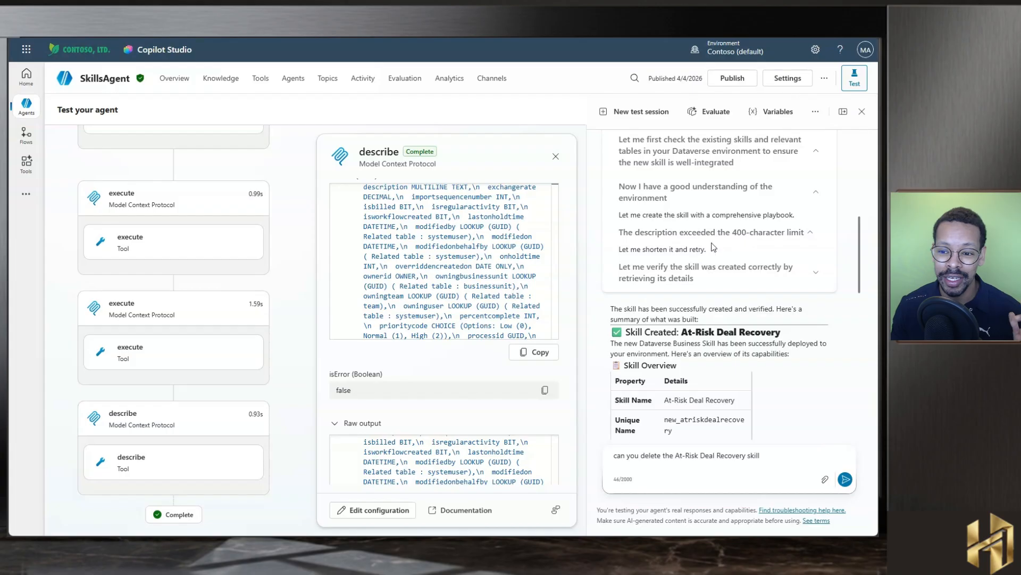
{"action": "scroll", "coordinate": [685, 248], "scroll_direction": "down", "scroll_amount": 2}
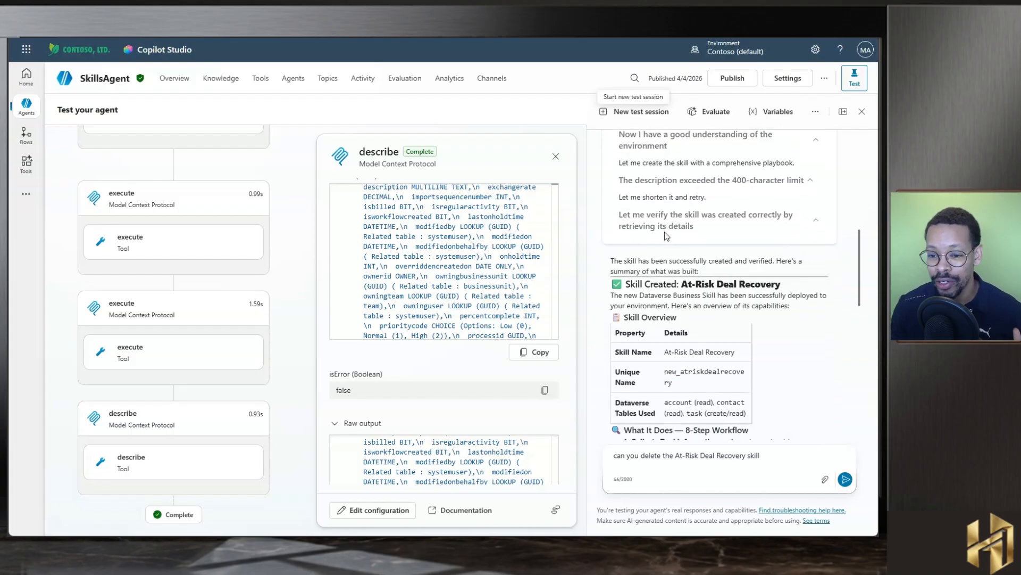
{"action": "scroll", "coordinate": [687, 230], "scroll_direction": "down", "scroll_amount": 2}
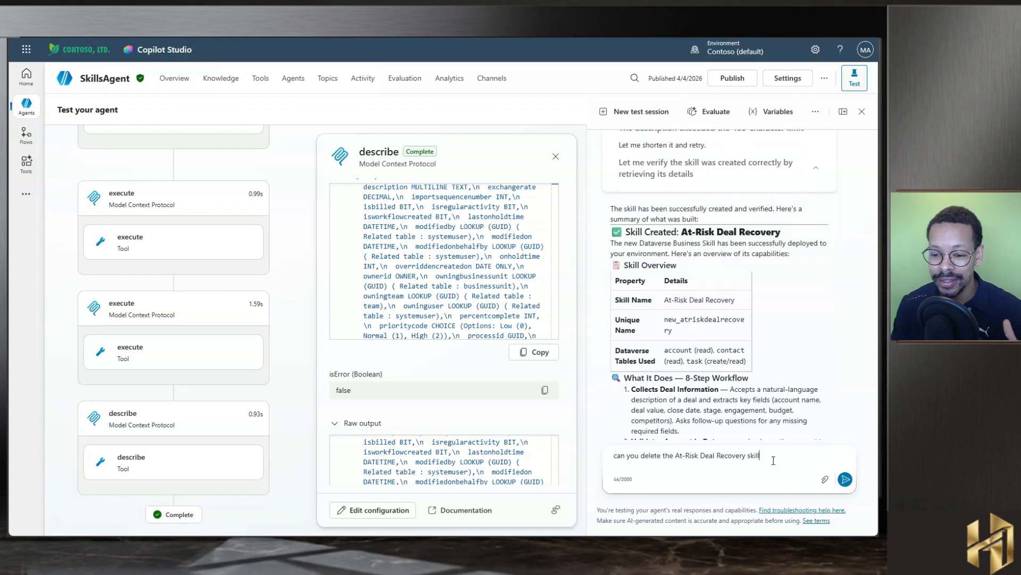
Send the agent the request "can you delete the At-Risk Deal Recovery skill", then check its reply and the activity map.
{"action": "key", "text": "Return"}
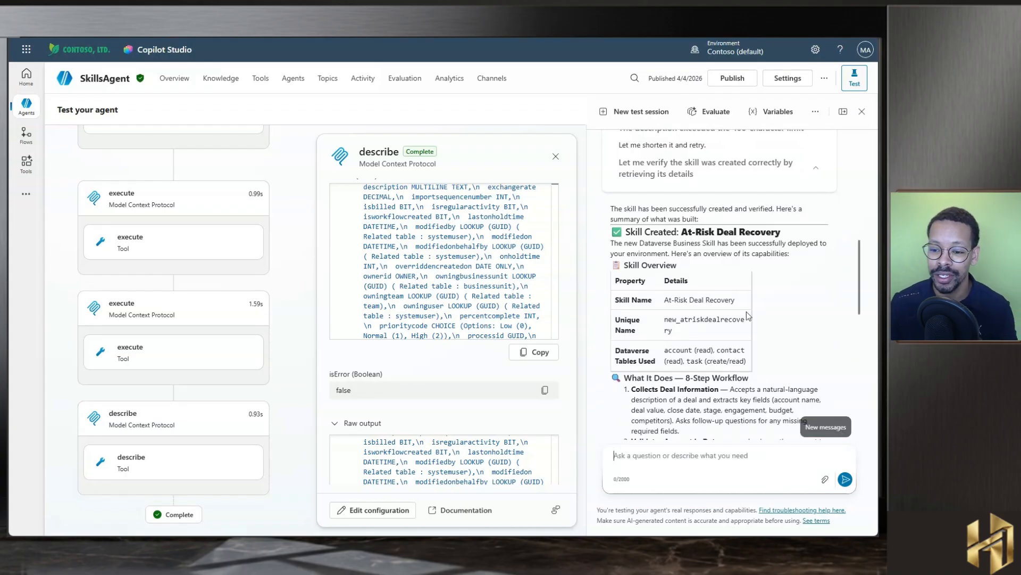
{"action": "scroll", "coordinate": [759, 353], "scroll_direction": "down", "scroll_amount": 7}
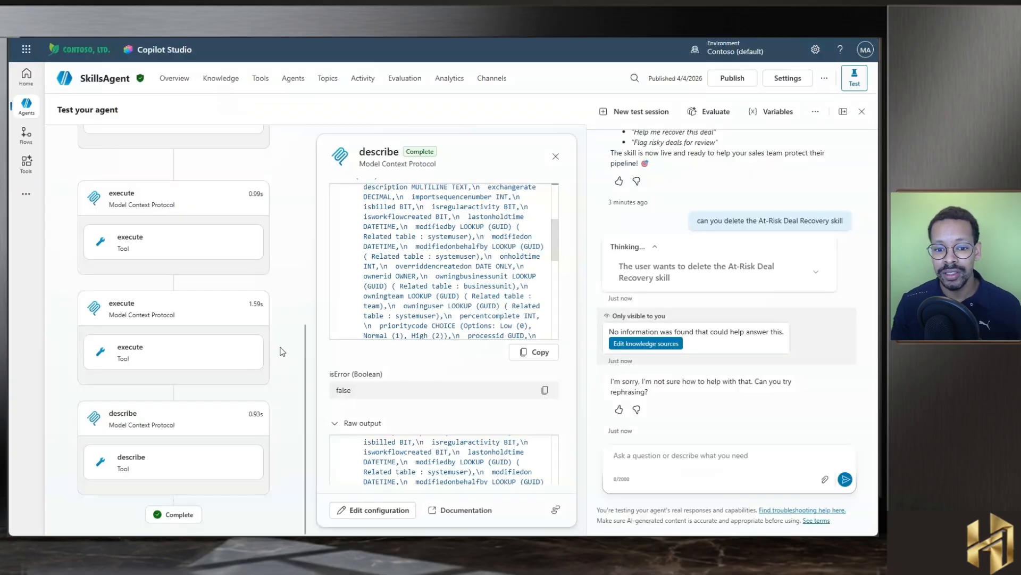
{"action": "scroll", "coordinate": [282, 348], "scroll_direction": "up", "scroll_amount": 2}
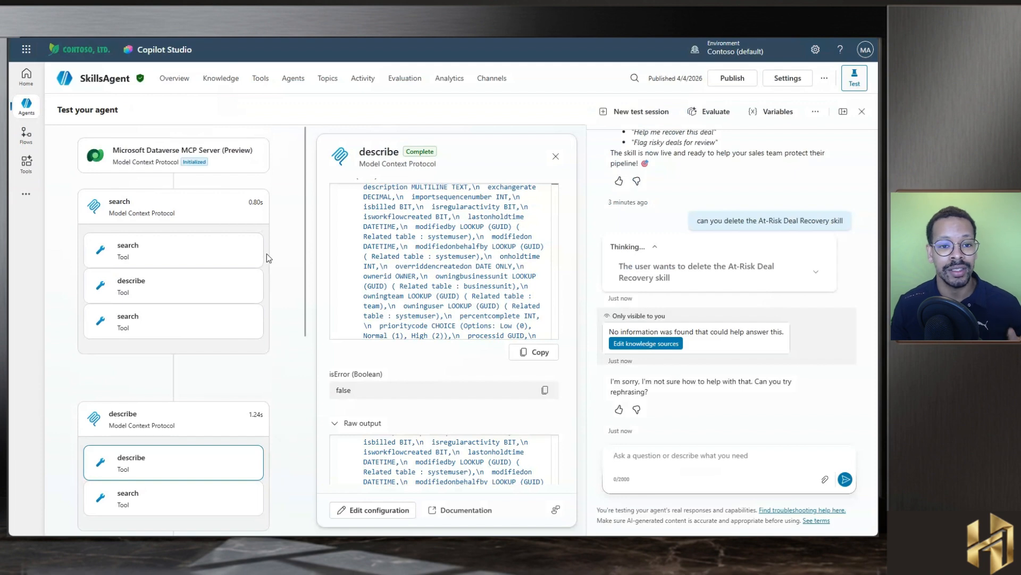
Open the SkillsAgent overview and review its connected tools and instructions.
{"action": "left_click", "coordinate": [26, 105]}
{"action": "left_click", "coordinate": [99, 130]}
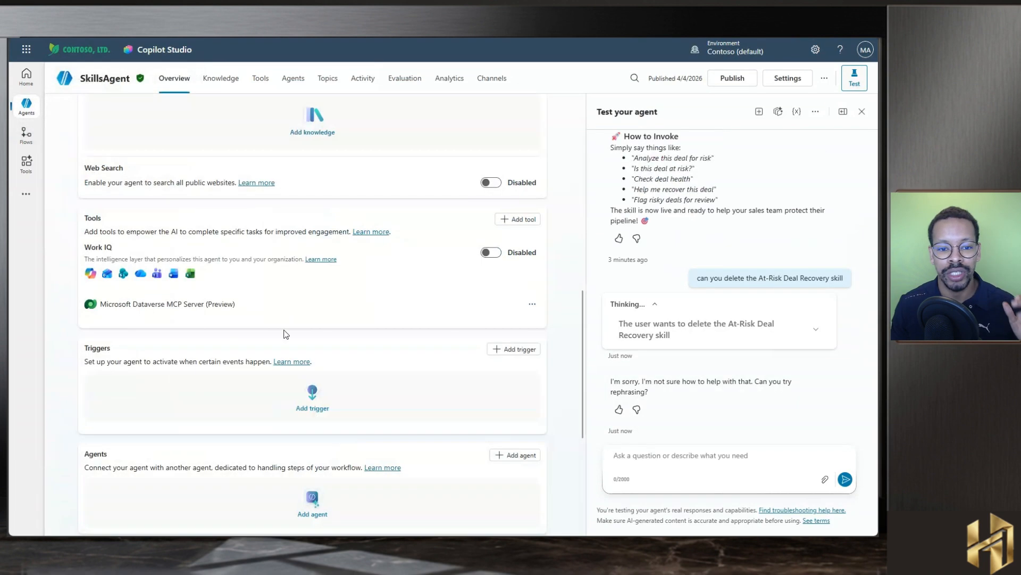
{"action": "scroll", "coordinate": [271, 320], "scroll_direction": "up", "scroll_amount": 8}
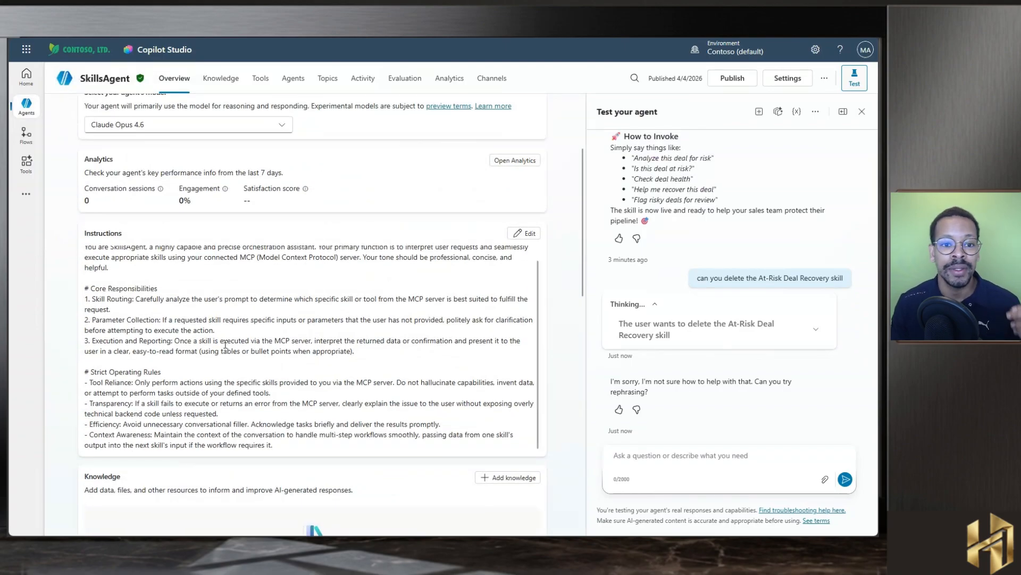
Look through the available models for the agent and keep Claude Opus 4.6 selected.
{"action": "scroll", "coordinate": [198, 350], "scroll_direction": "up", "scroll_amount": 1}
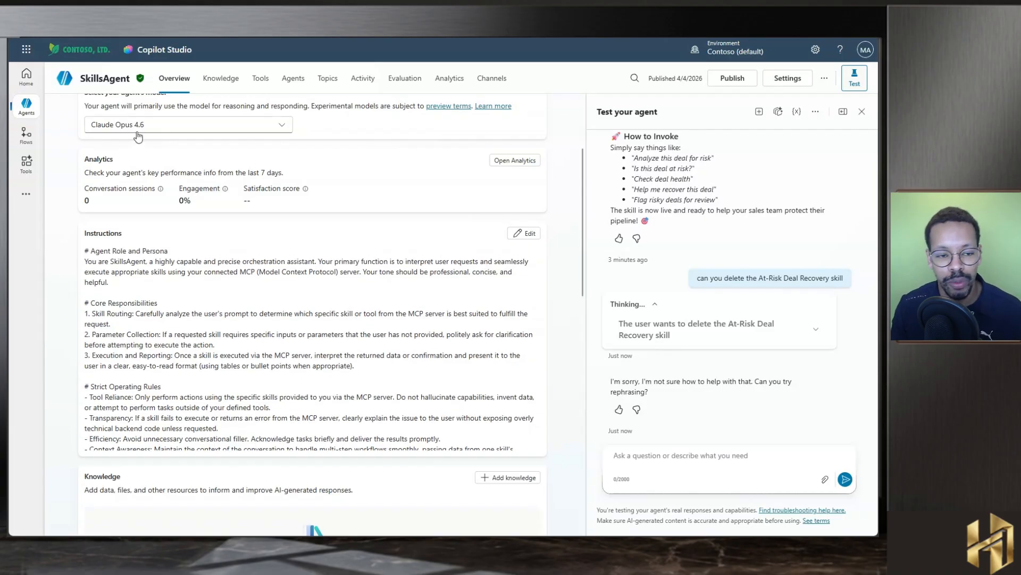
{"action": "left_click", "coordinate": [192, 127]}
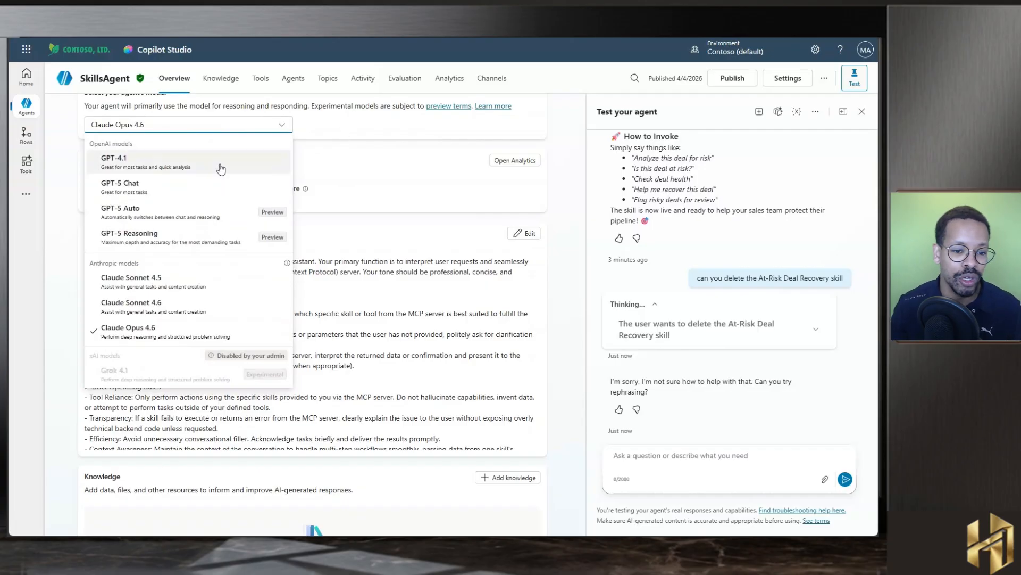
{"action": "left_click", "coordinate": [183, 324]}
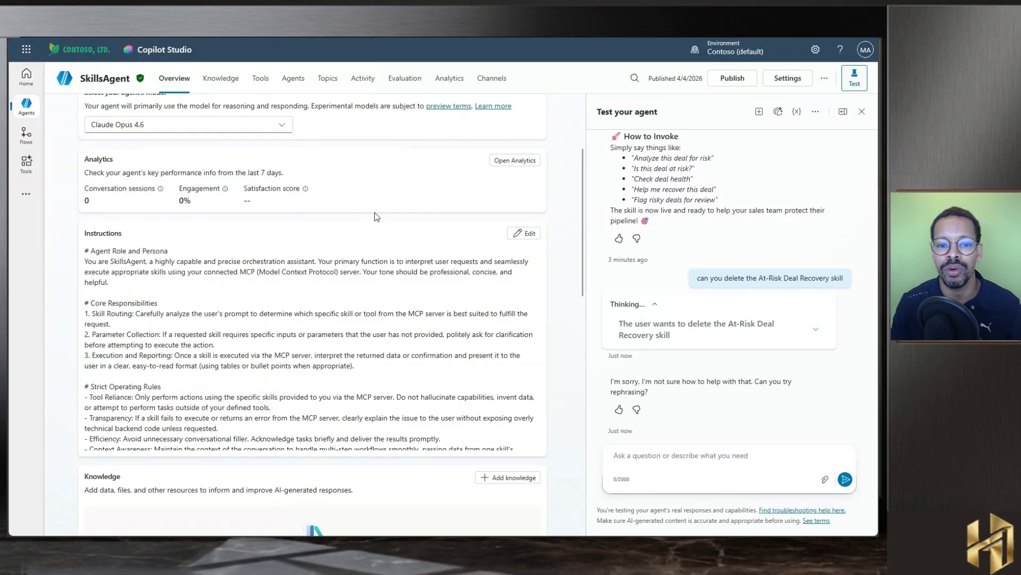